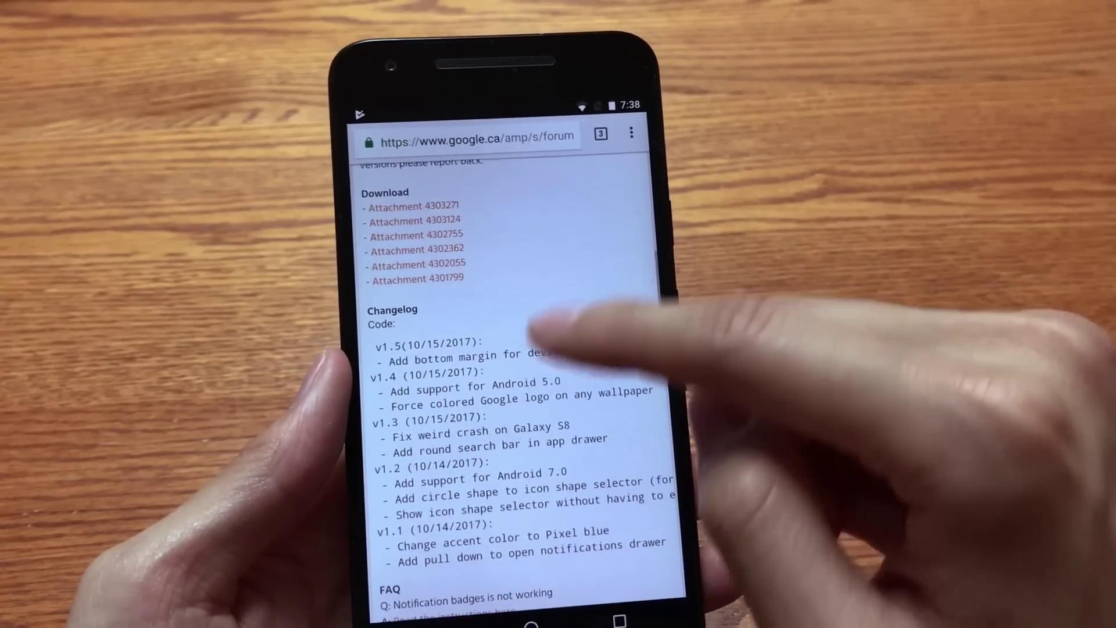
scroll(514, 375, down, 5)
scroll(514, 375, down, 5)
scroll(514, 375, down, 5)
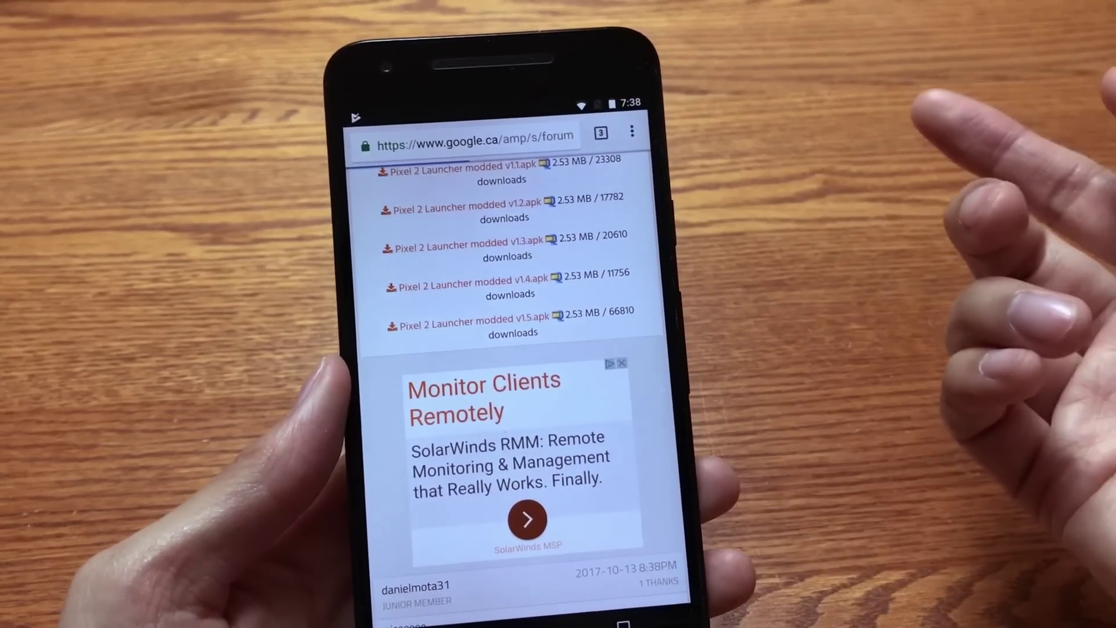
- Download 'Pixel 2 Launcher modded v1.5.apk' from the XDA thread's Attachments
click(469, 318)
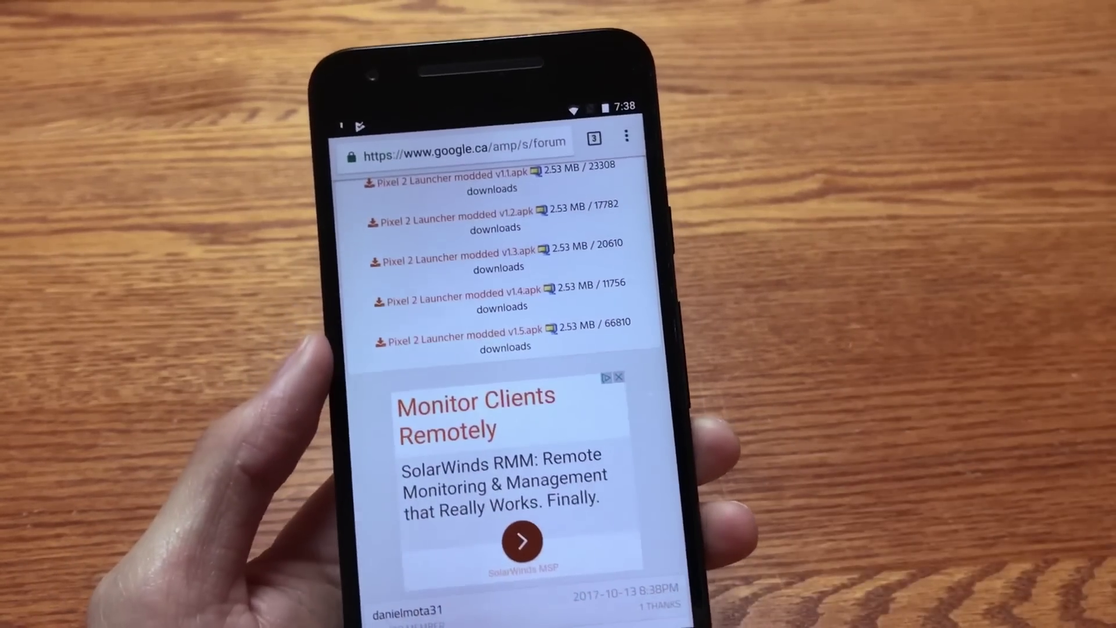
scroll(505, 392, down, 3)
scroll(506, 393, up, 5)
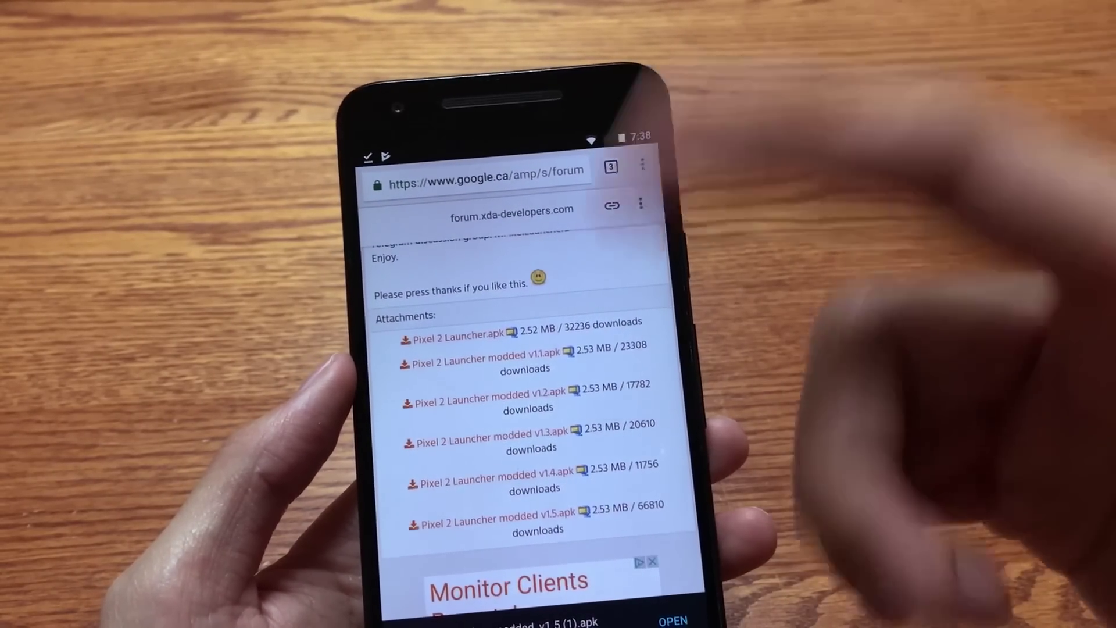
scroll(610, 480, down, 3)
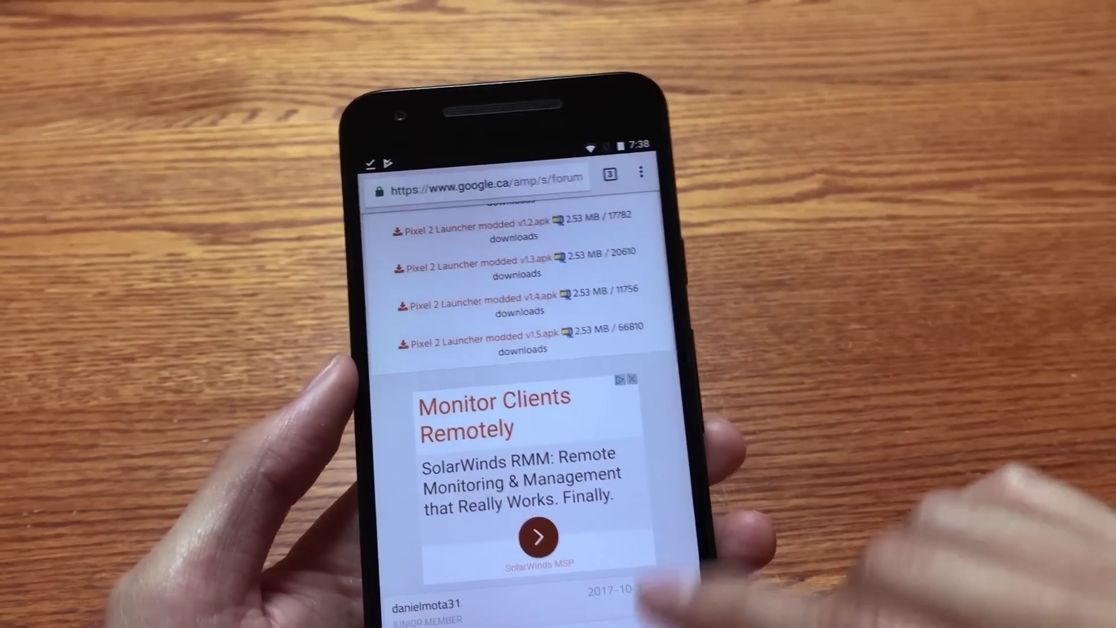
scroll(524, 393, up, 10)
- Look at the New Beach Live Wallpaper tab, then switch to the Pixel Wallpapers [16/10/2017] thread
click(610, 174)
scroll(645, 348, down, 3)
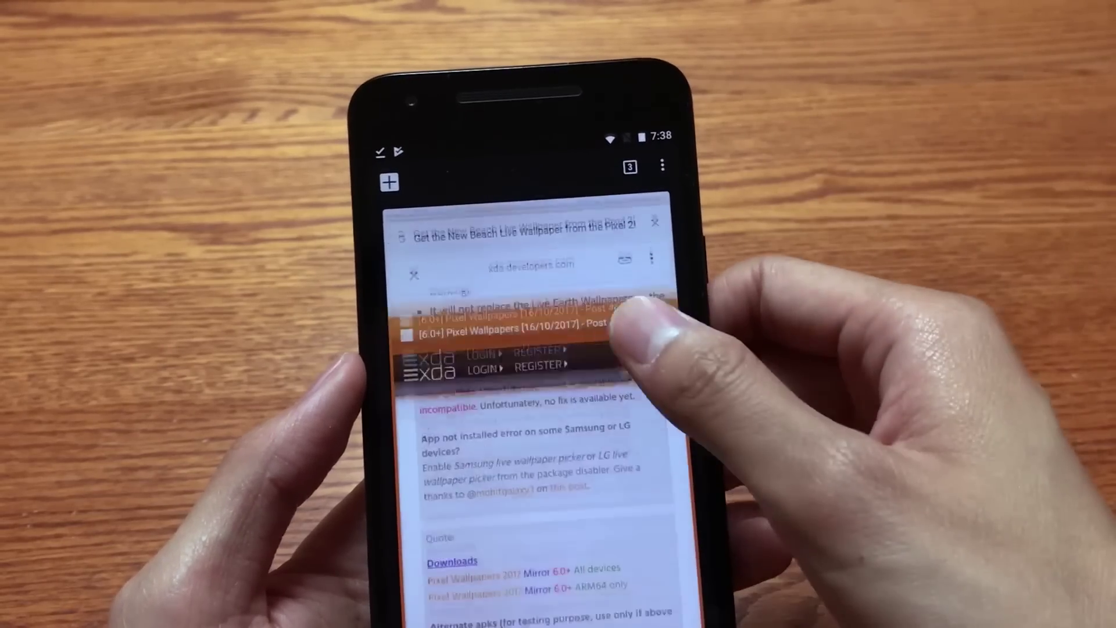
drag(628, 322, 576, 532)
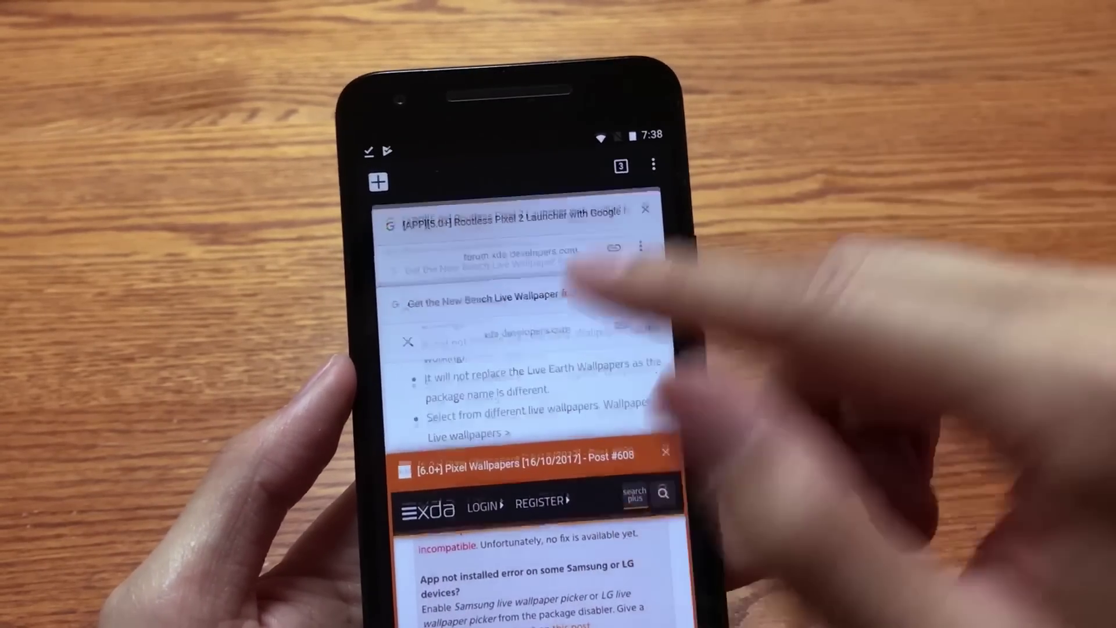
click(558, 322)
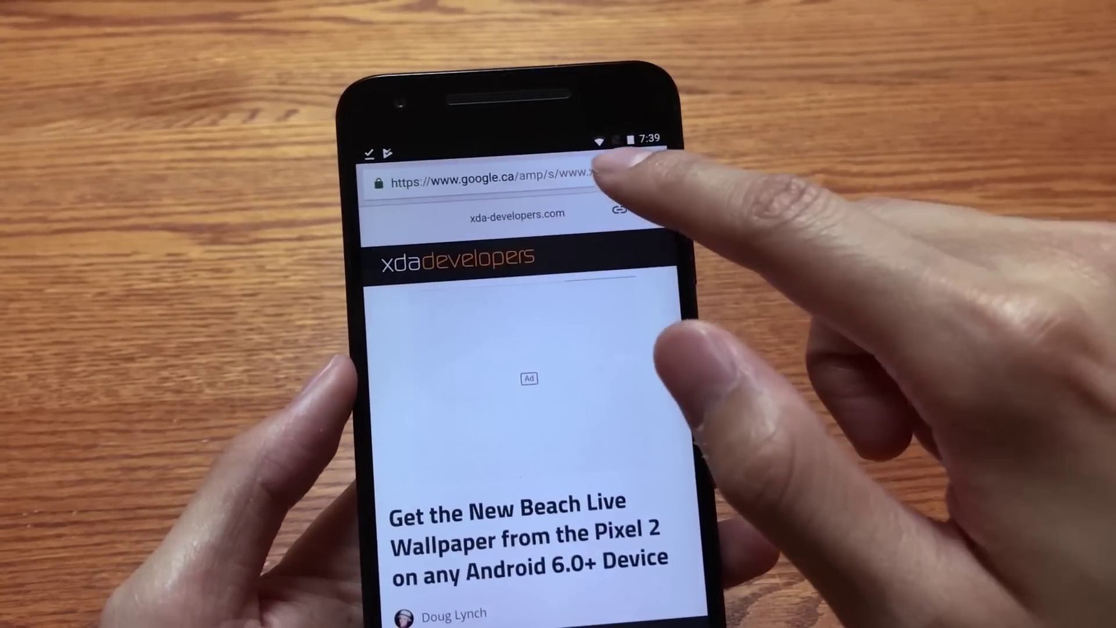
click(589, 165)
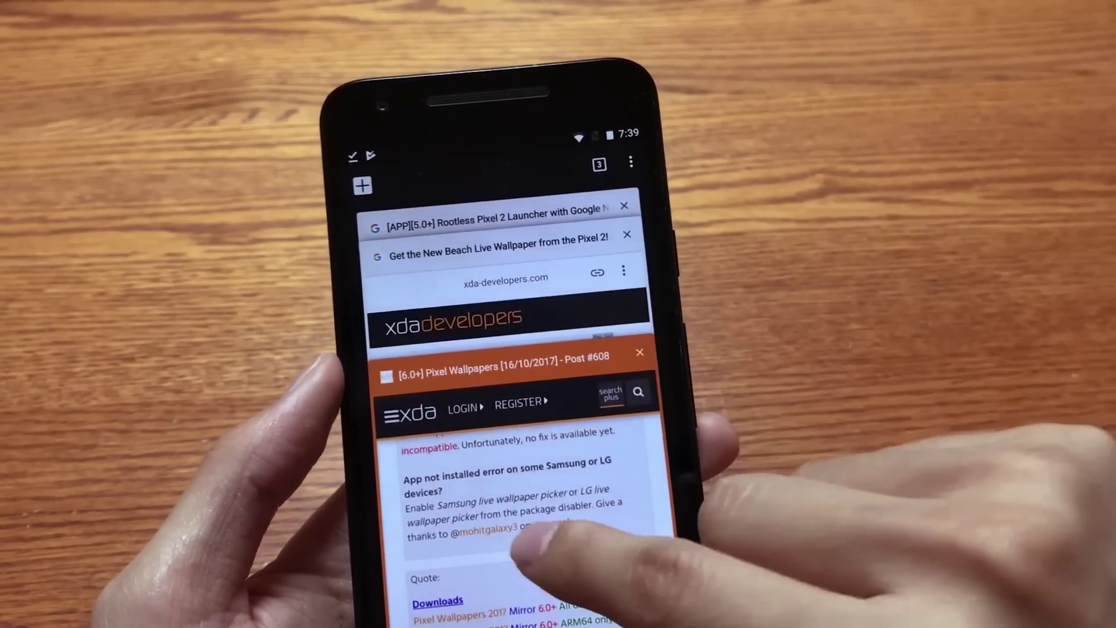
click(536, 349)
scroll(514, 419, down, 10)
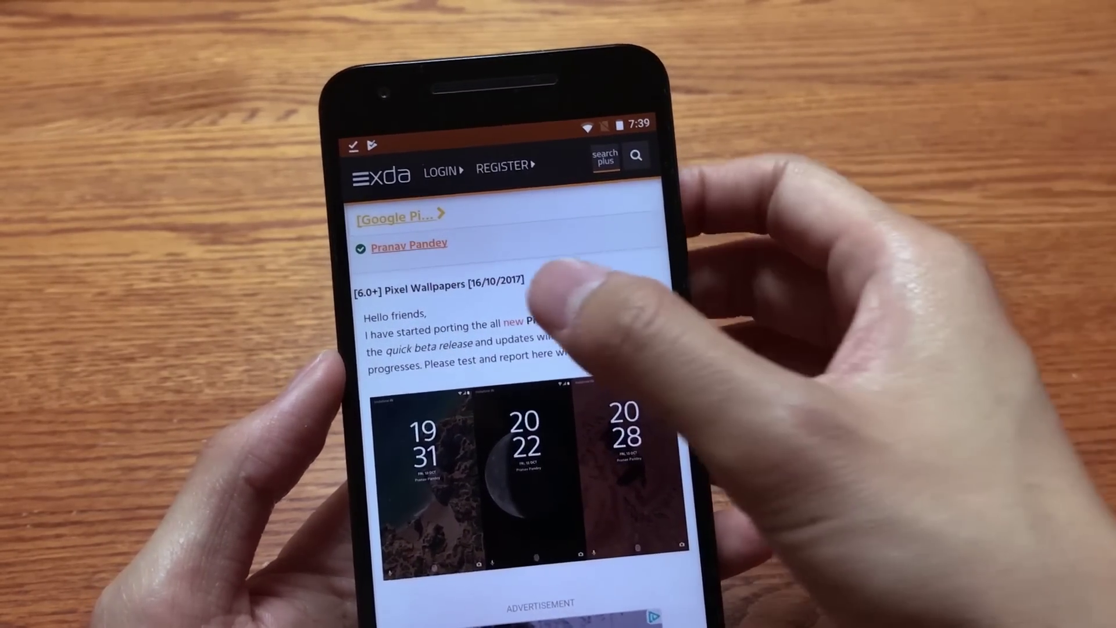
scroll(514, 393, down, 5)
scroll(523, 419, up, 3)
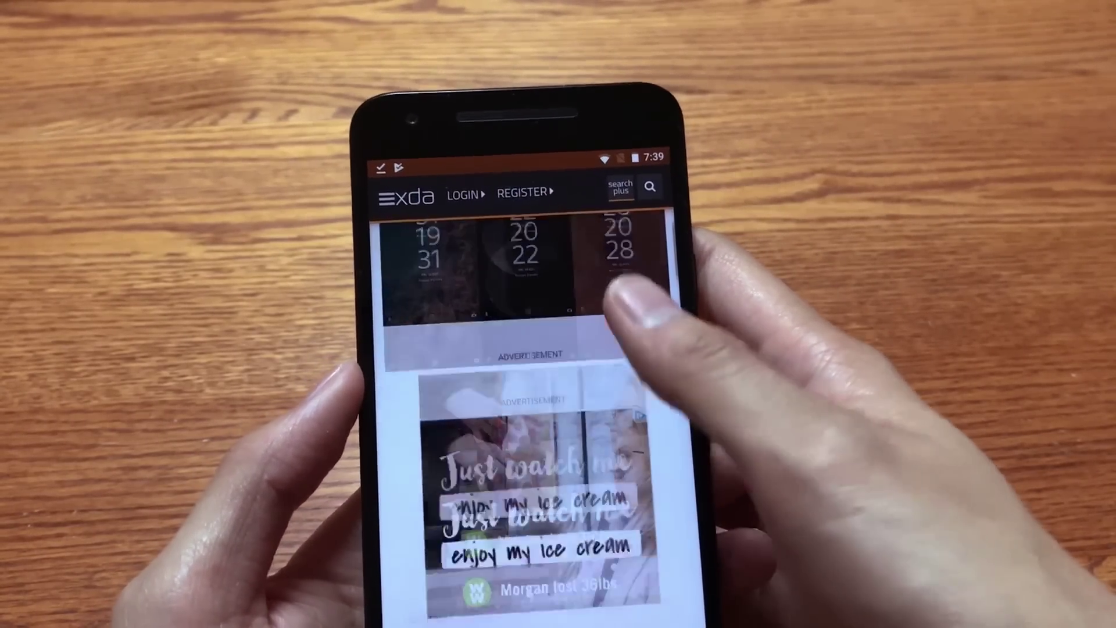
scroll(524, 392, down, 3)
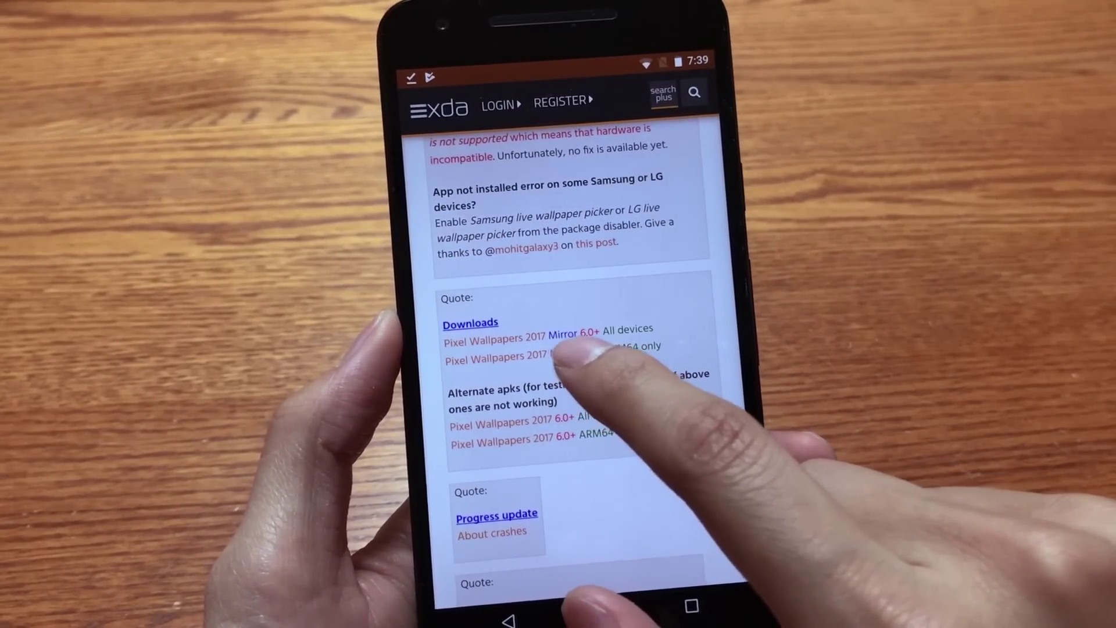
- Start the APKMirror Pixel Wallpapers 2017 download, accepting the APK file warning
click(580, 349)
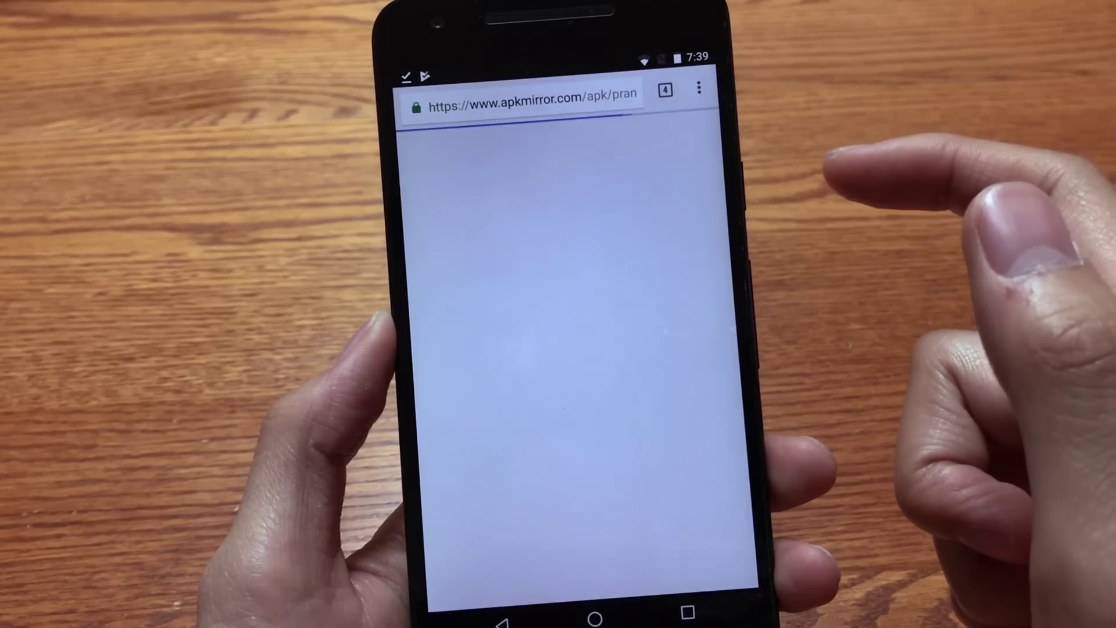
scroll(611, 270, down, 2)
scroll(610, 271, up, 1)
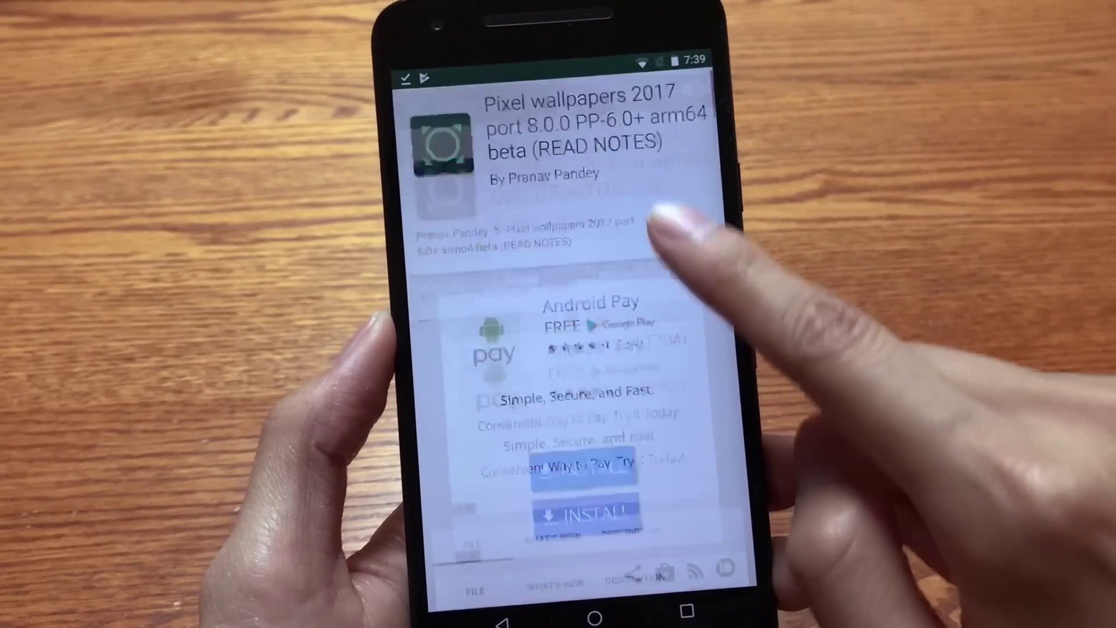
scroll(567, 349, down, 5)
scroll(567, 349, down, 5)
scroll(567, 348, down, 5)
scroll(567, 348, down, 3)
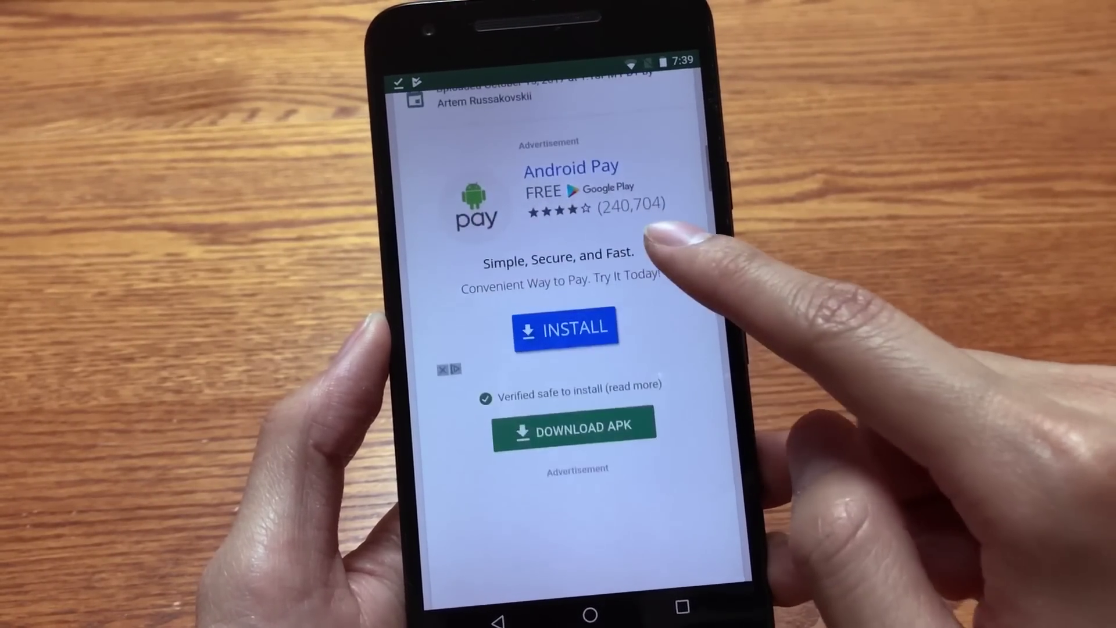
scroll(567, 349, up, 3)
scroll(566, 348, up, 4)
scroll(523, 350, up, 1)
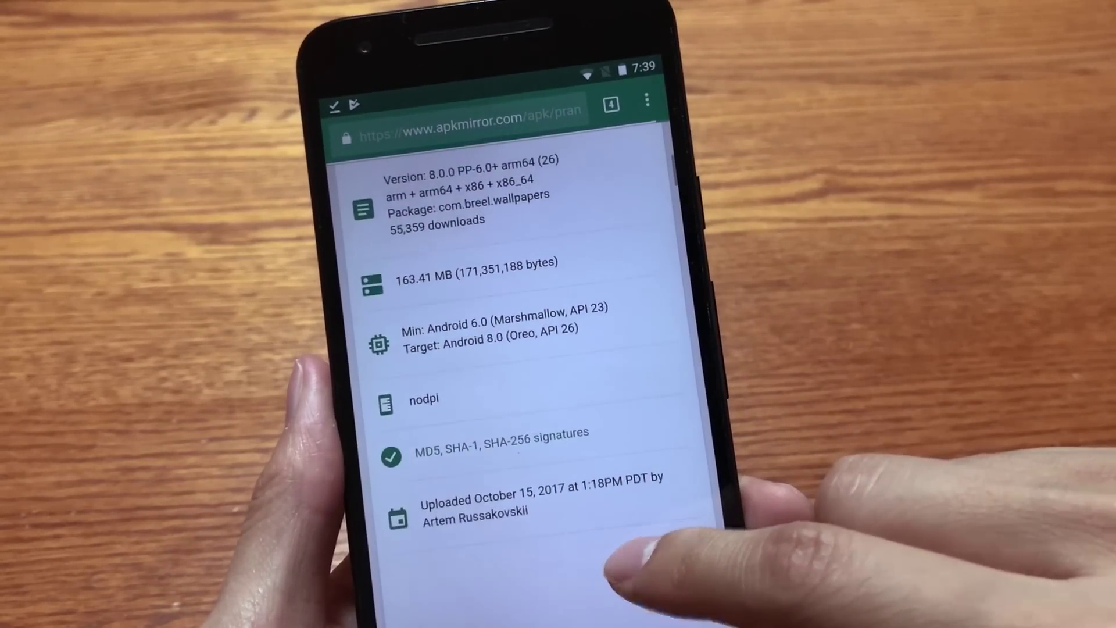
scroll(523, 349, up, 3)
scroll(523, 348, down, 5)
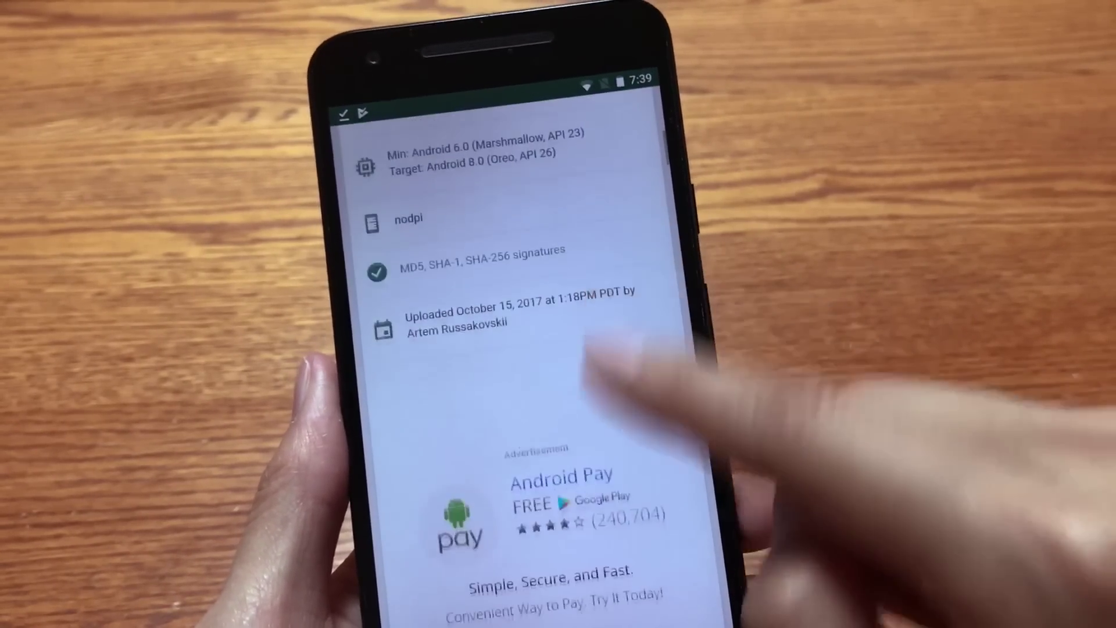
scroll(523, 349, down, 4)
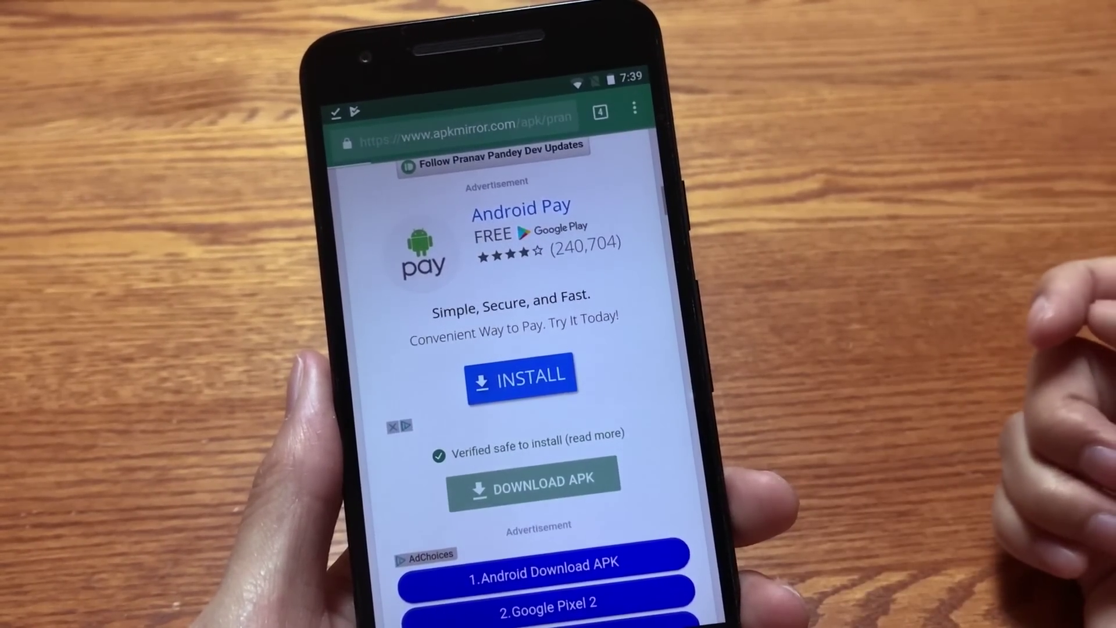
scroll(523, 348, up, 10)
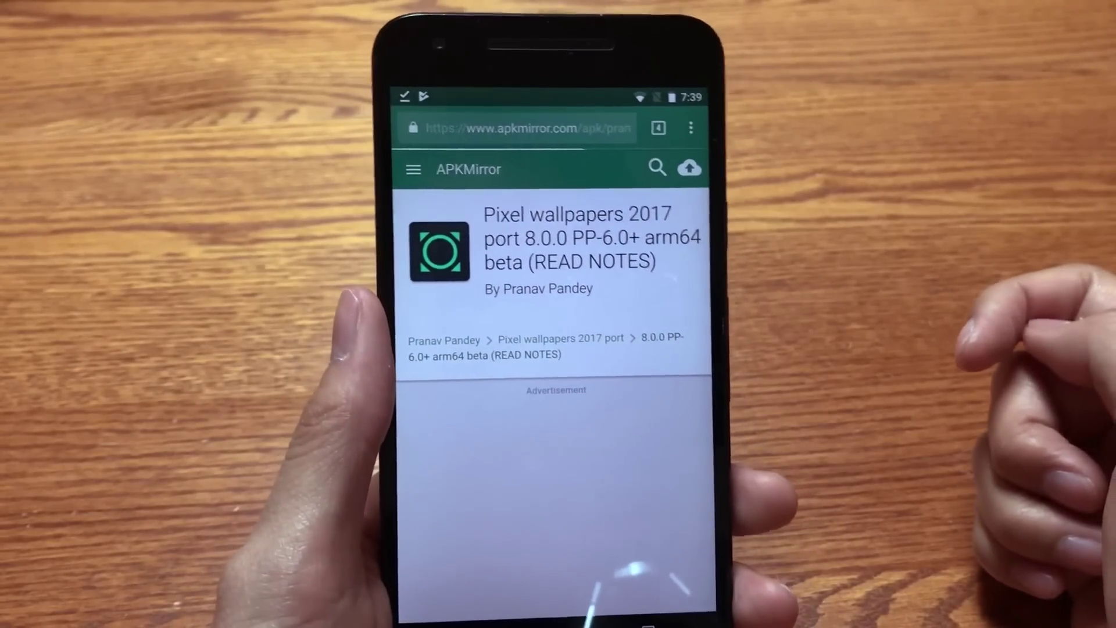
scroll(559, 349, down, 2)
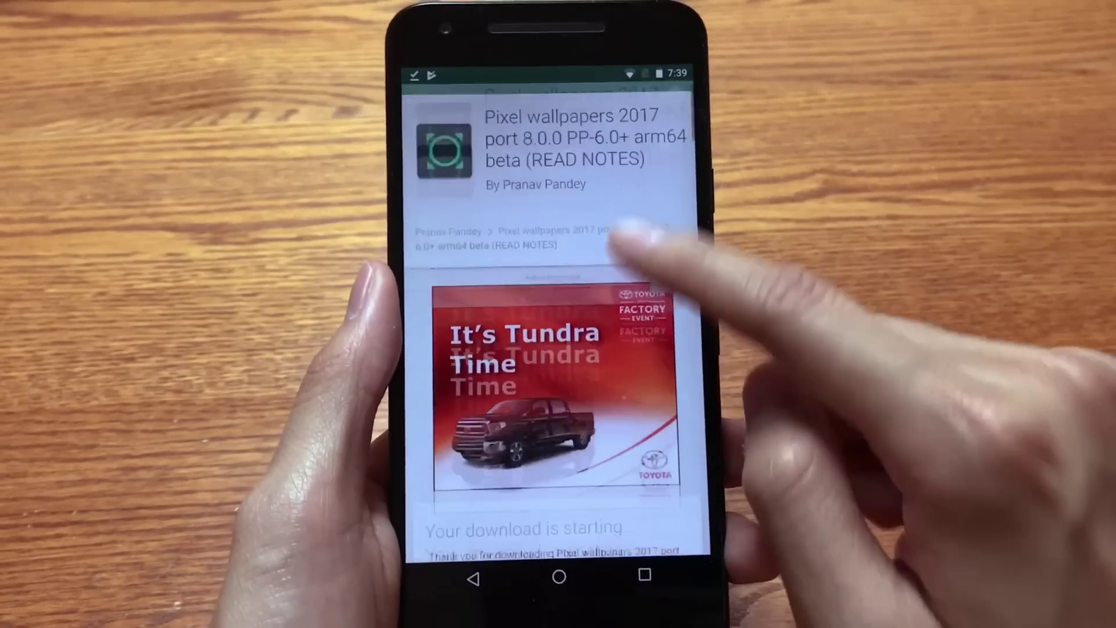
scroll(601, 370, down, 2)
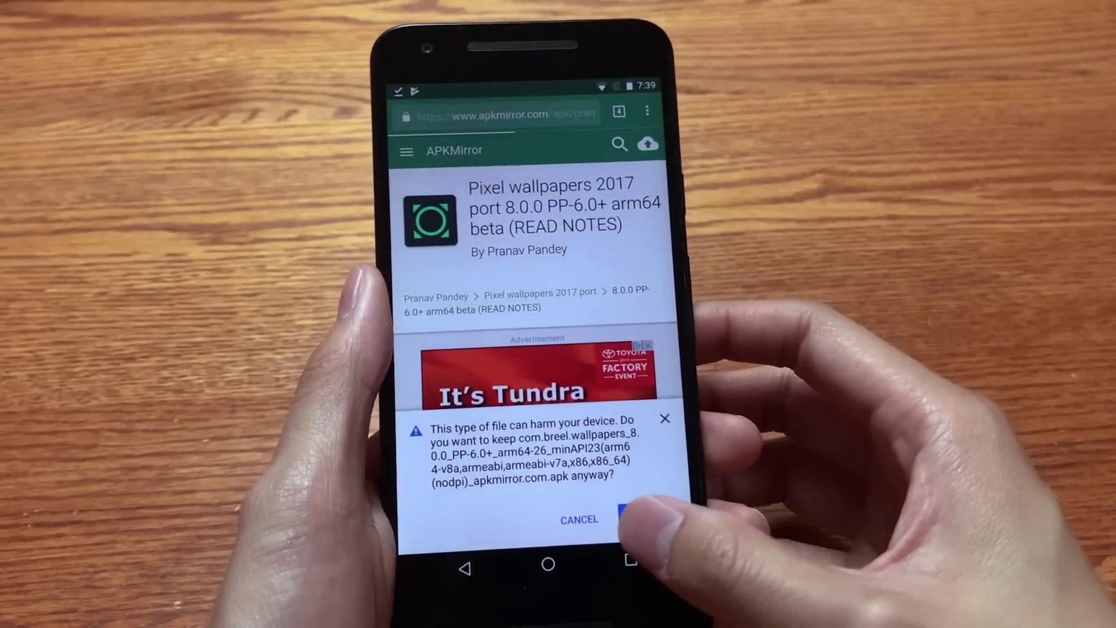
click(632, 519)
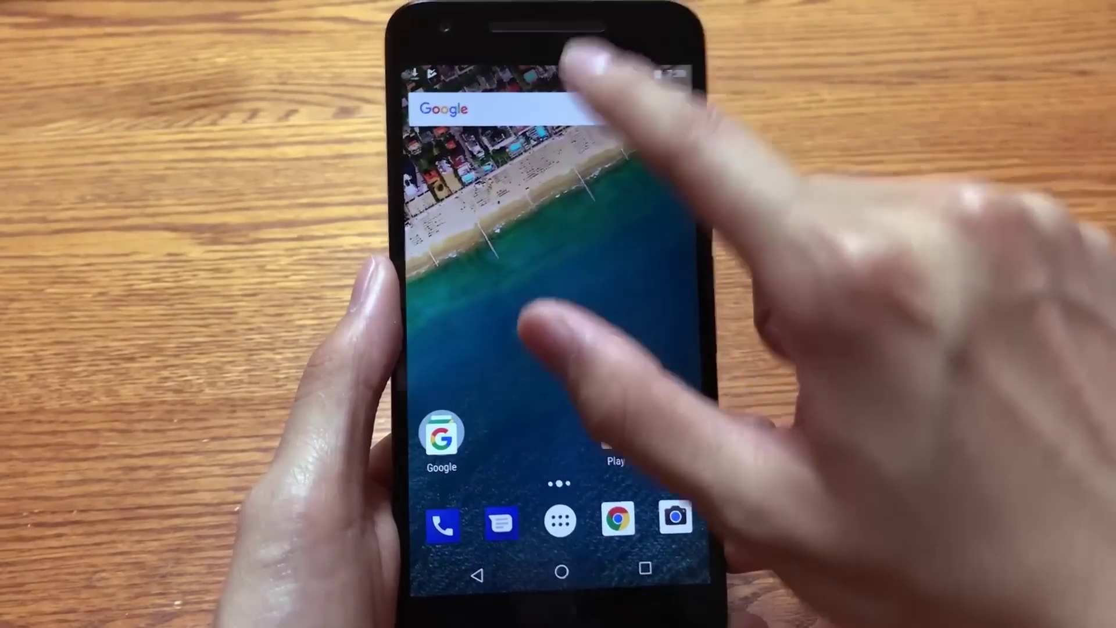
- Open Downloads from notifications, cancel the Pixel Launcher update install, and go home
drag(558, 82, 536, 410)
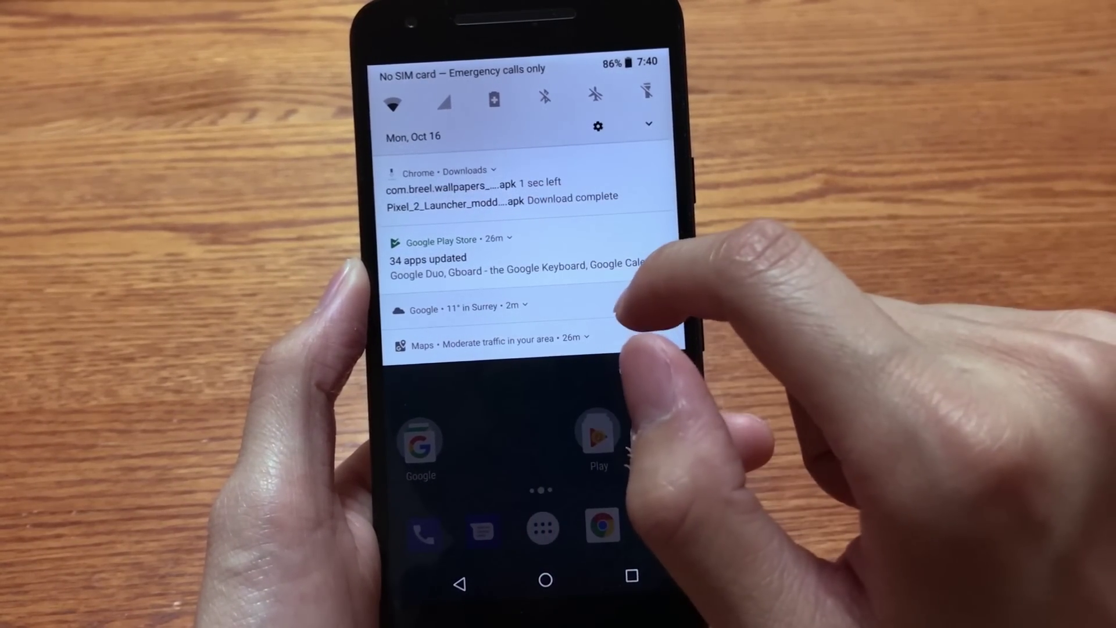
click(558, 210)
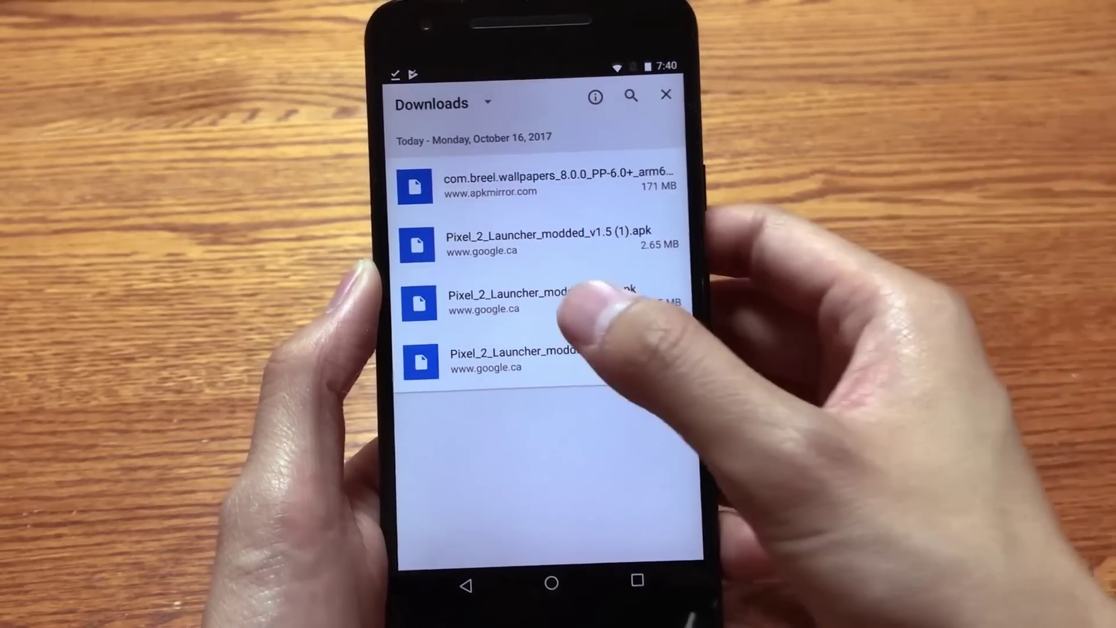
click(567, 301)
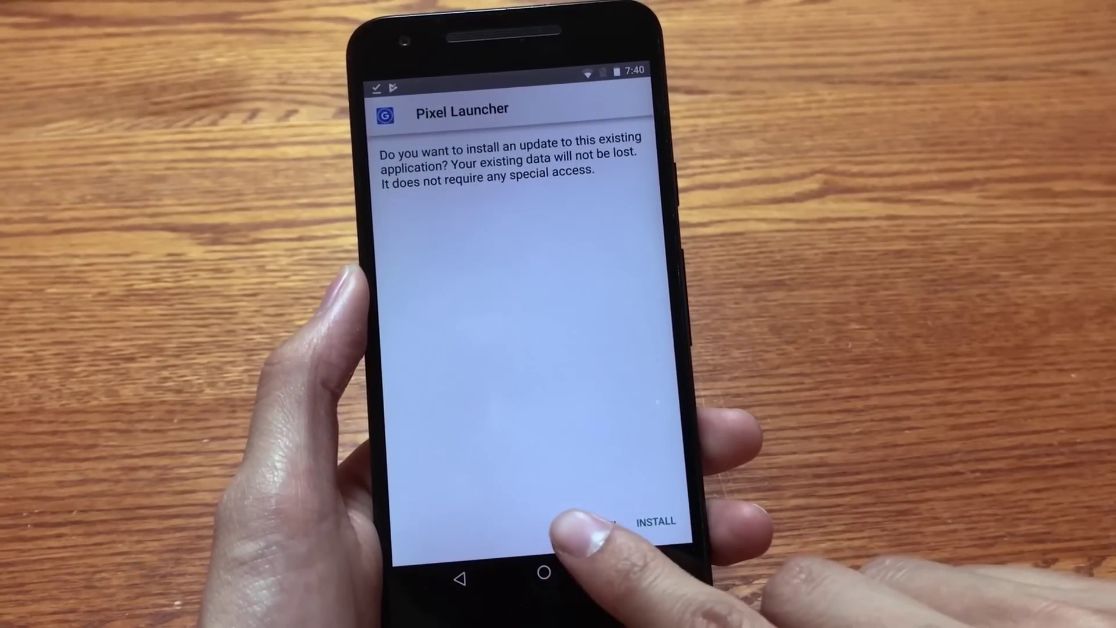
click(592, 521)
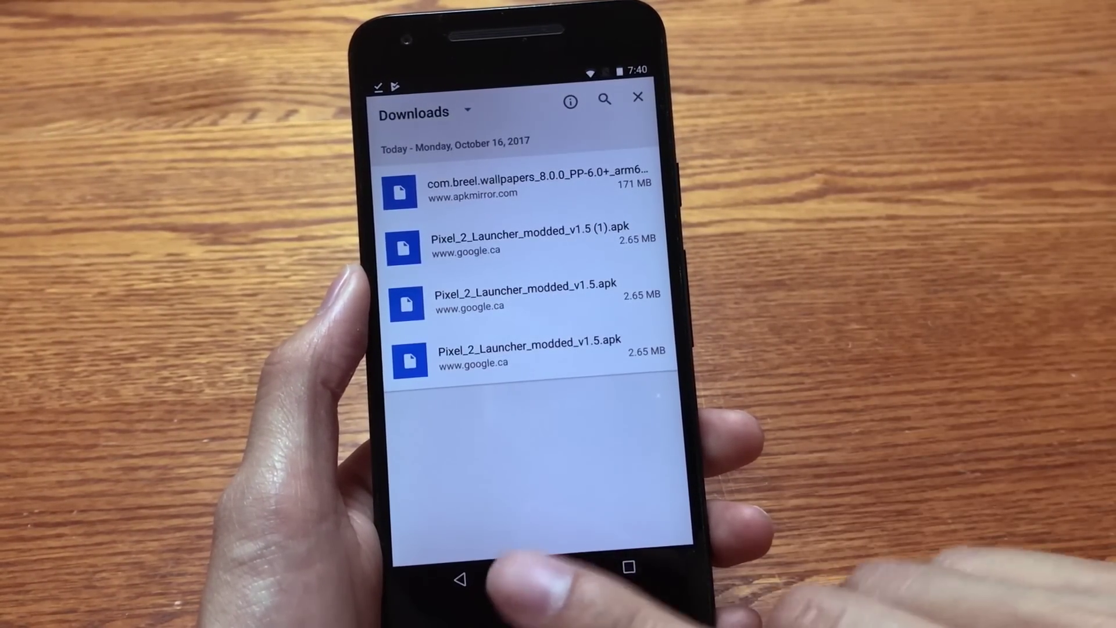
click(545, 570)
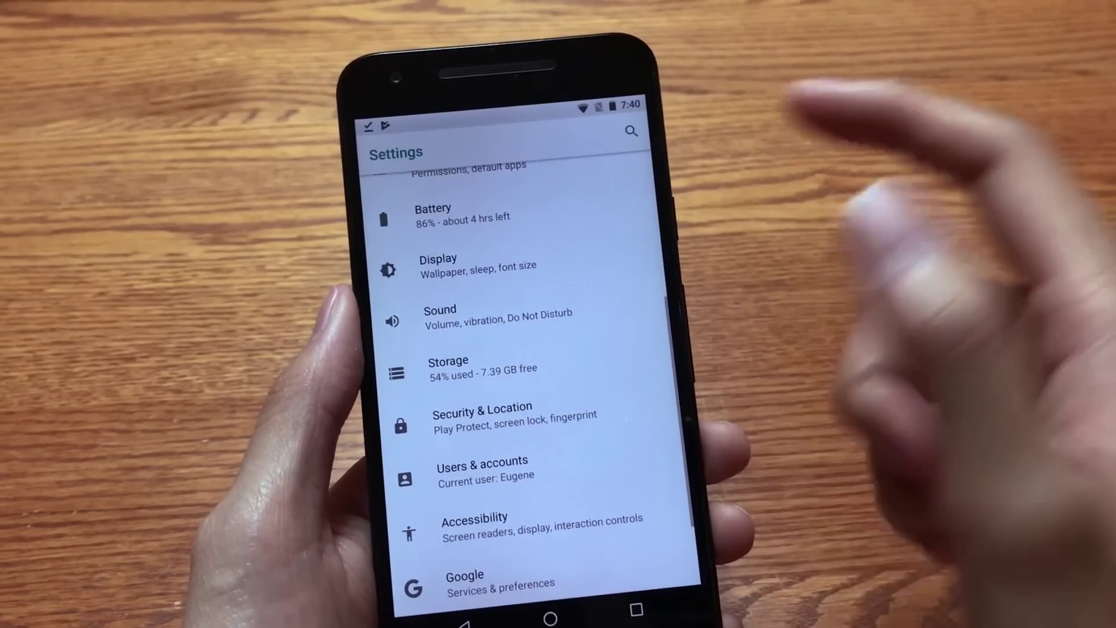
- Check Pixel Launcher's app info under Storage > Other apps
click(479, 366)
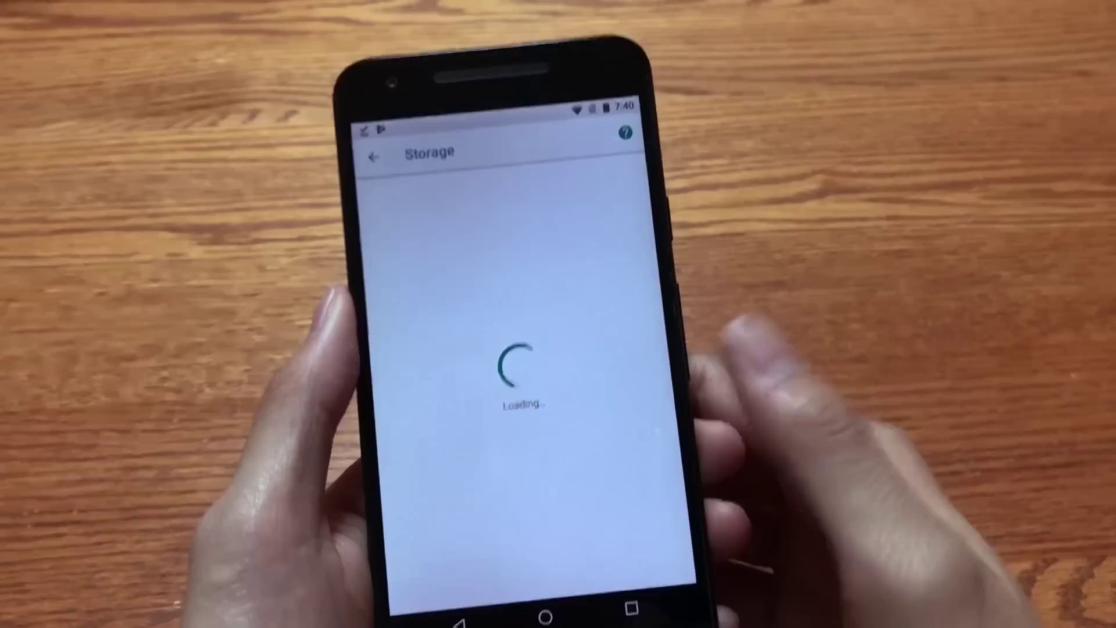
scroll(523, 392, down, 3)
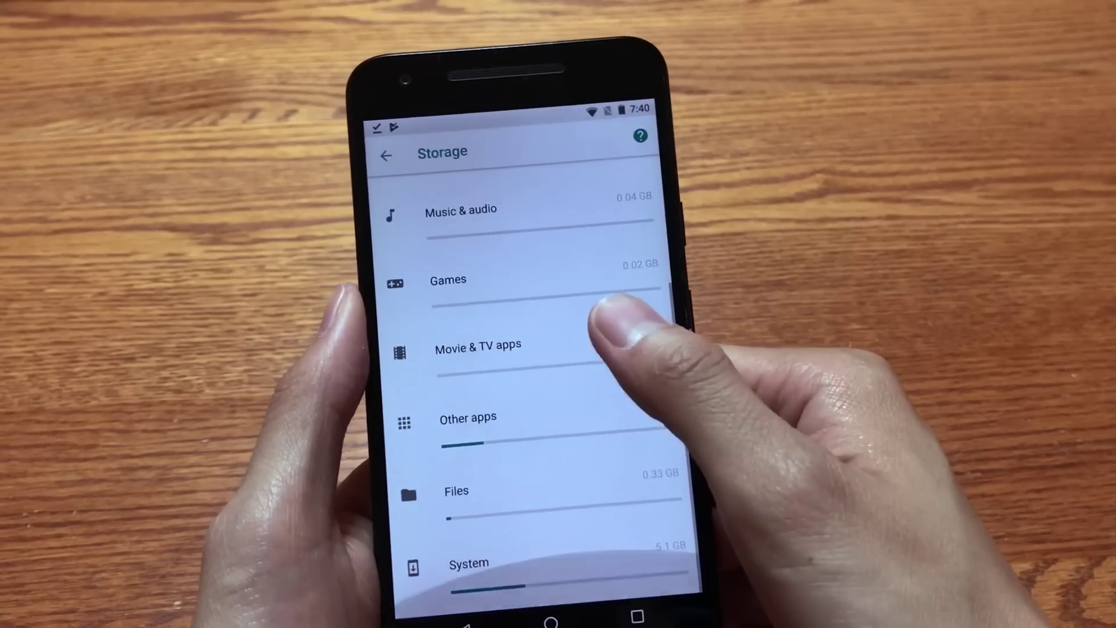
scroll(602, 393, up, 1)
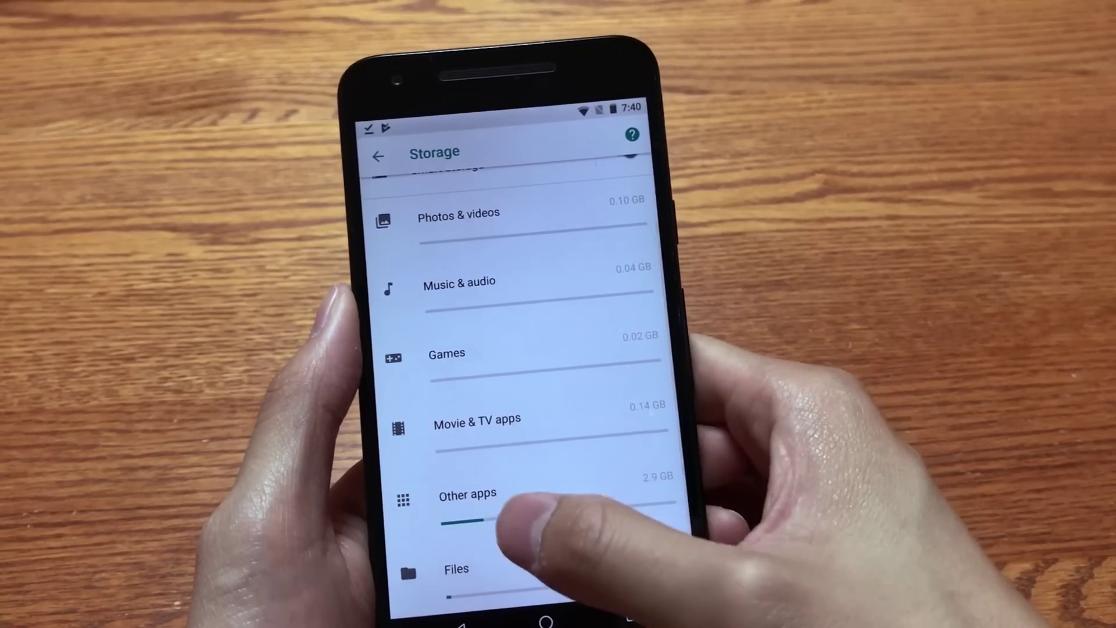
click(514, 489)
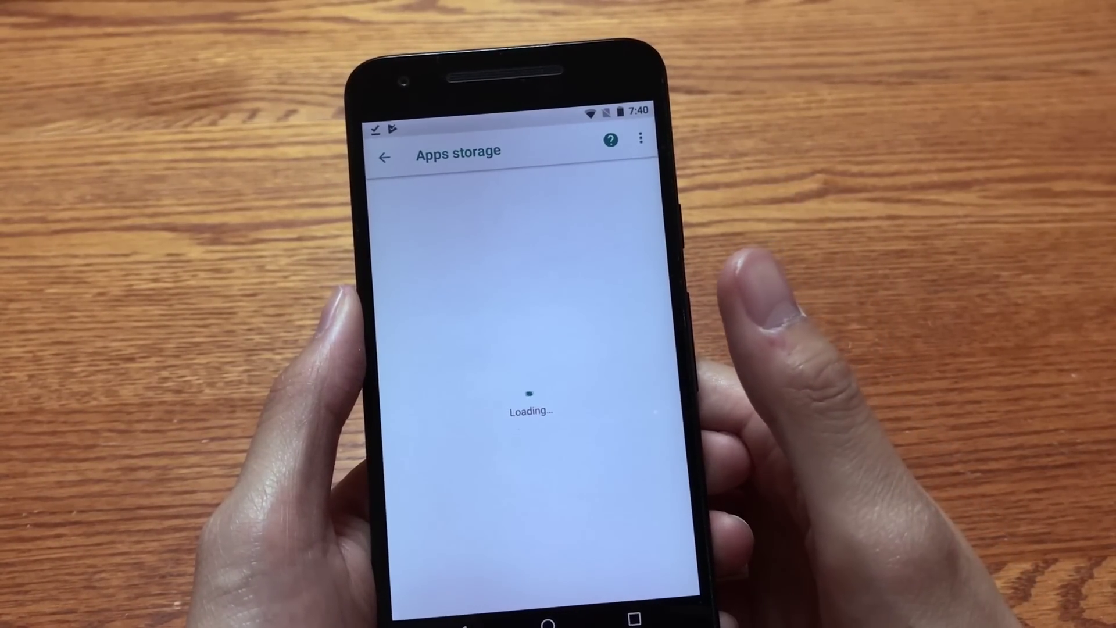
scroll(610, 374, down, 2)
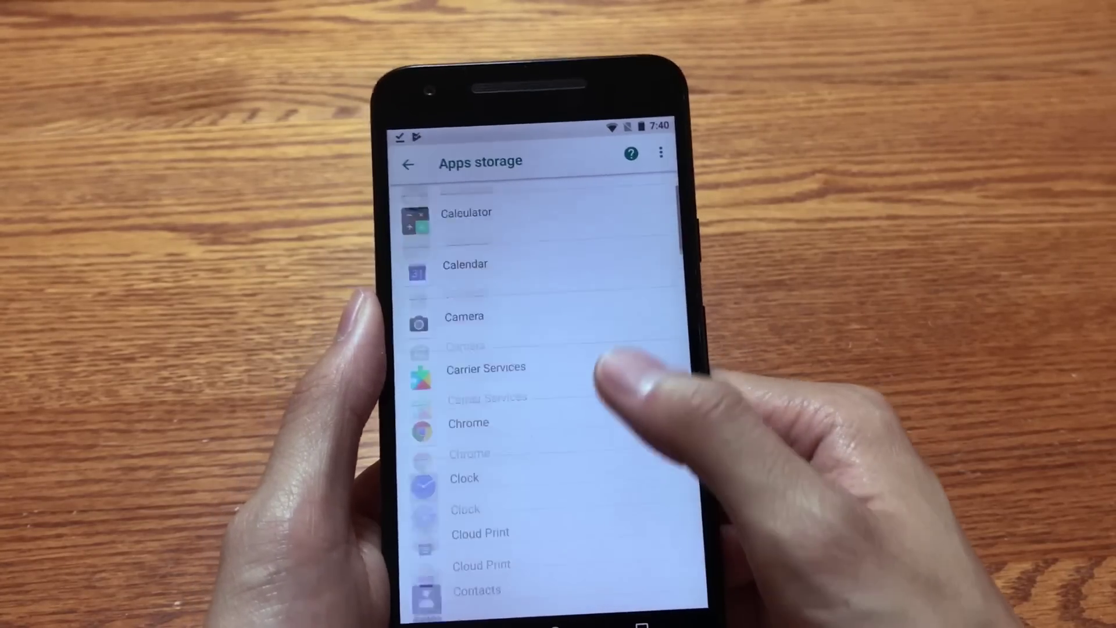
scroll(602, 397, down, 2)
scroll(658, 326, down, 3)
scroll(628, 327, down, 3)
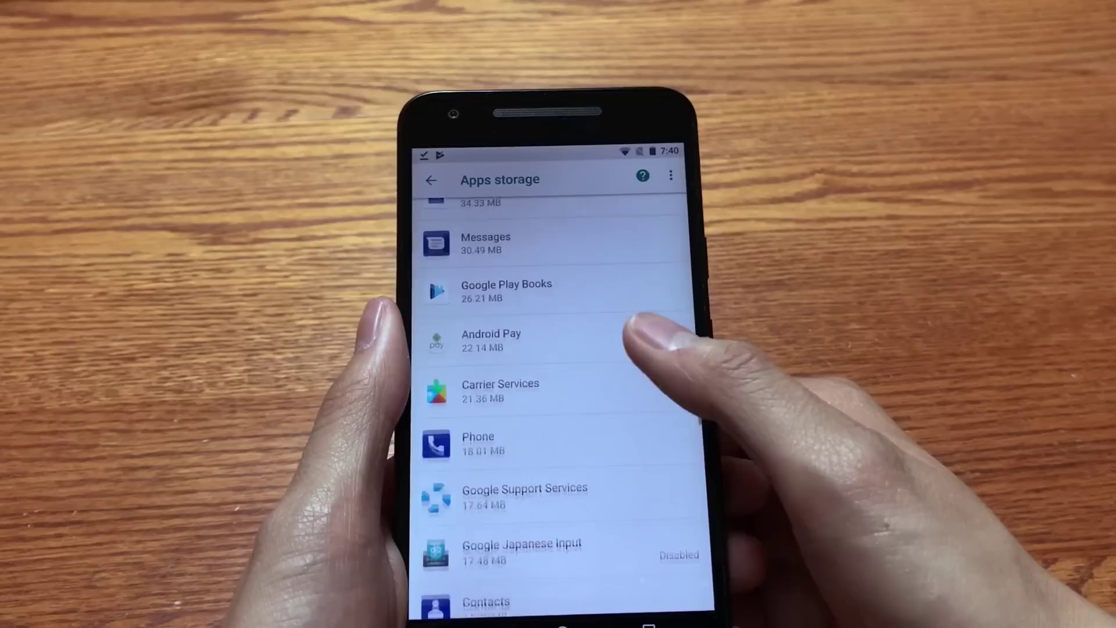
scroll(558, 392, down, 3)
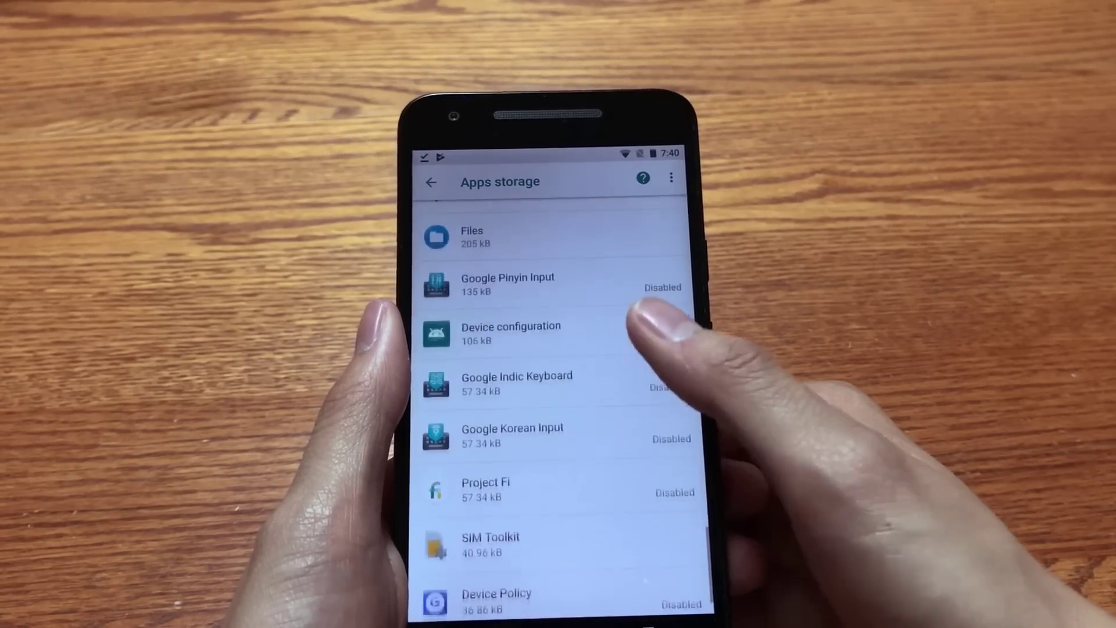
scroll(549, 392, up, 3)
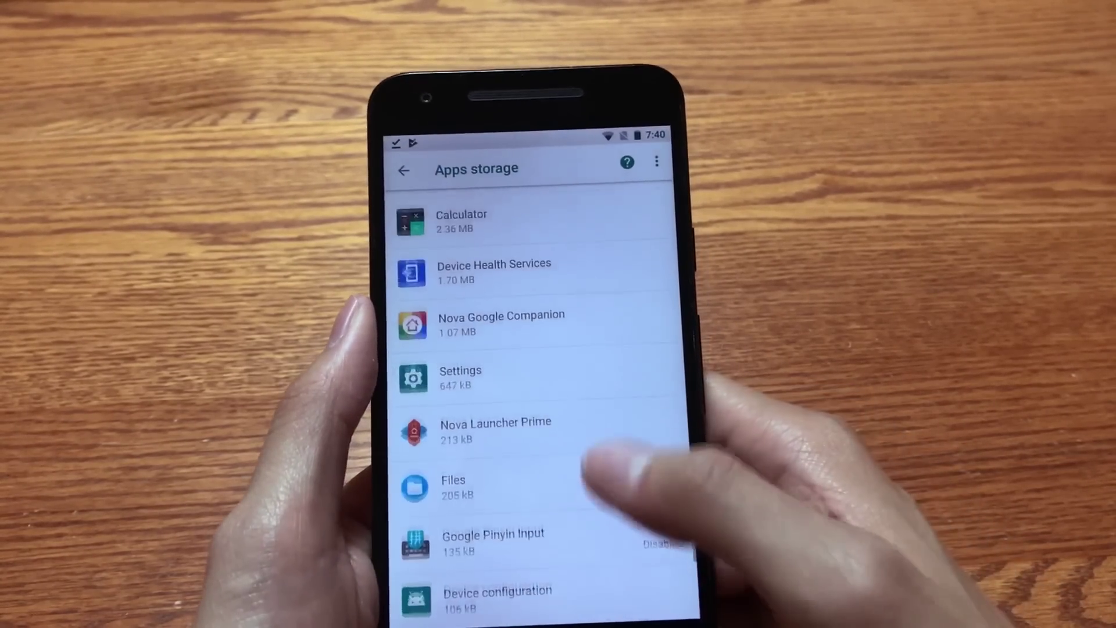
scroll(532, 392, up, 3)
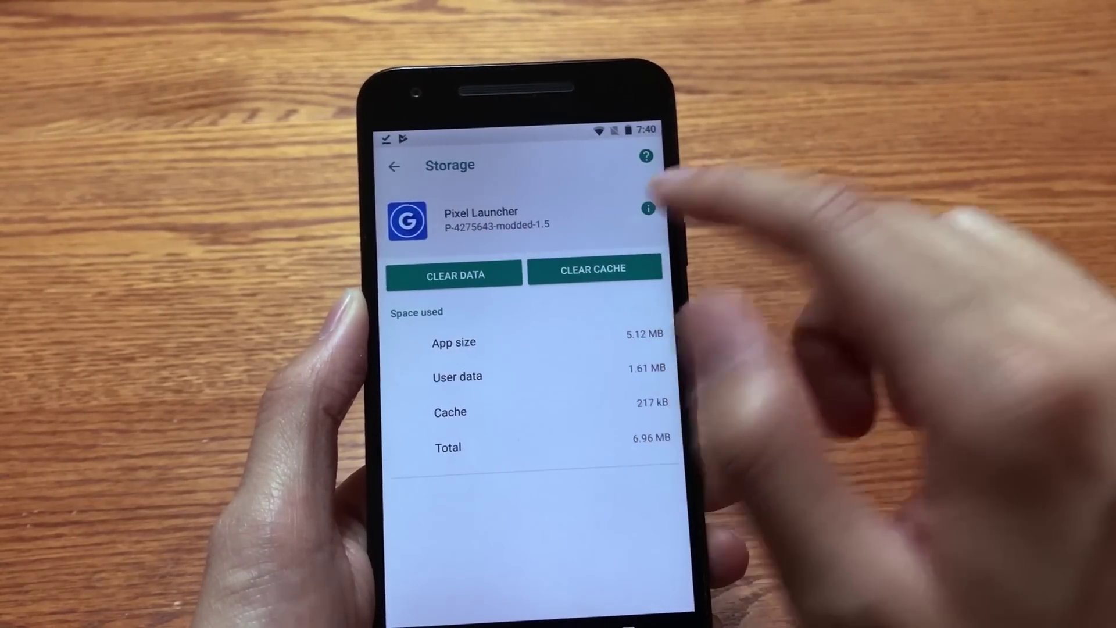
key(Escape)
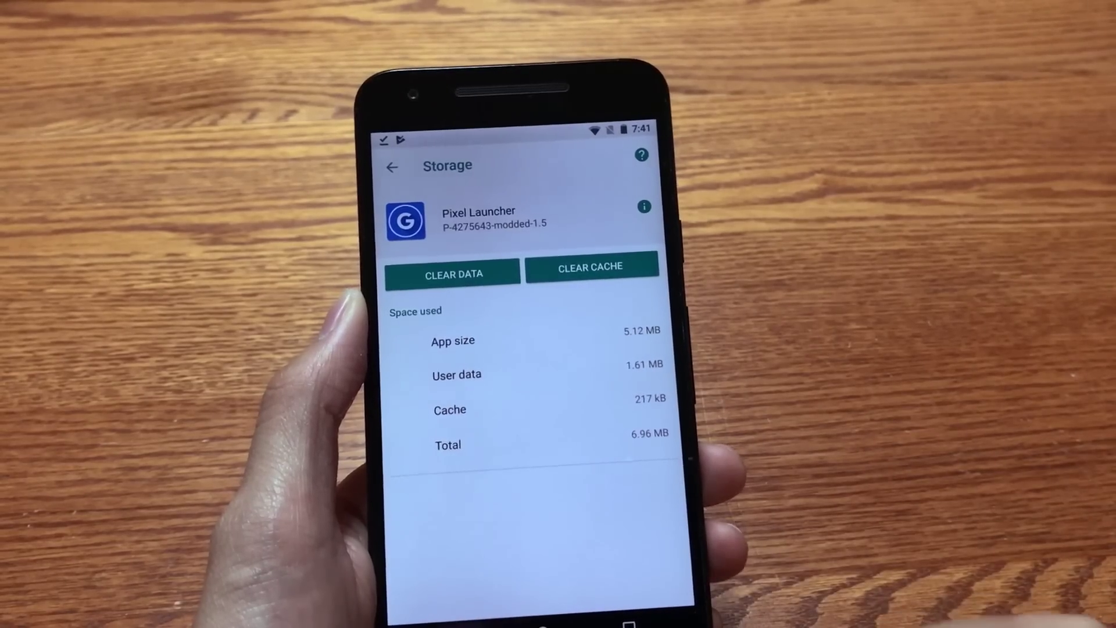
- Return to the home screen and dismiss the notification shade
key(Escape)
key(Home)
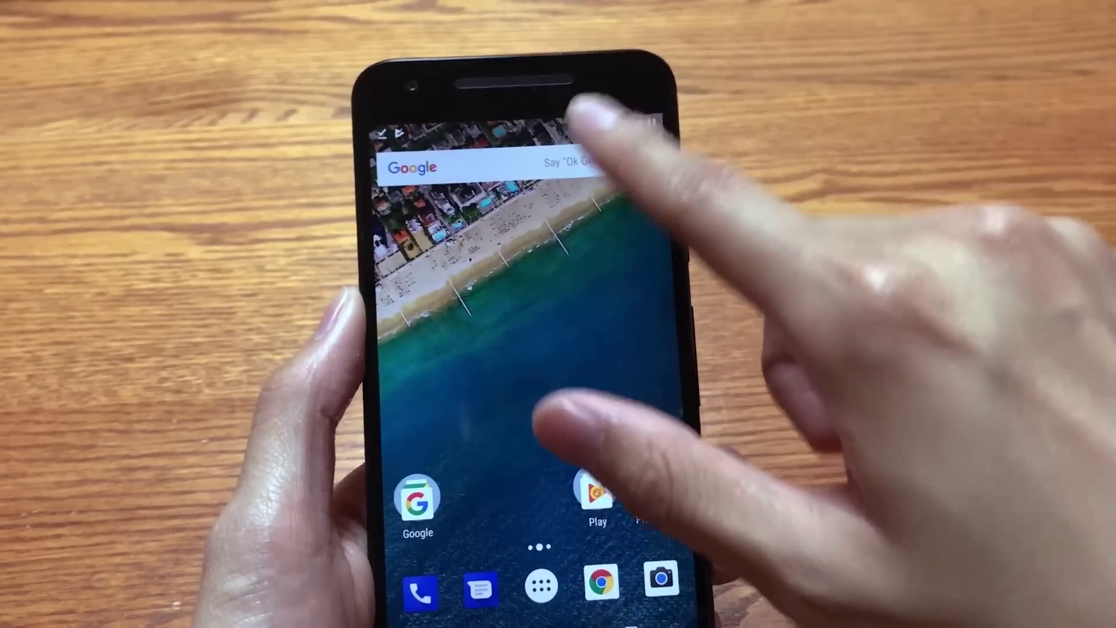
drag(593, 123, 532, 375)
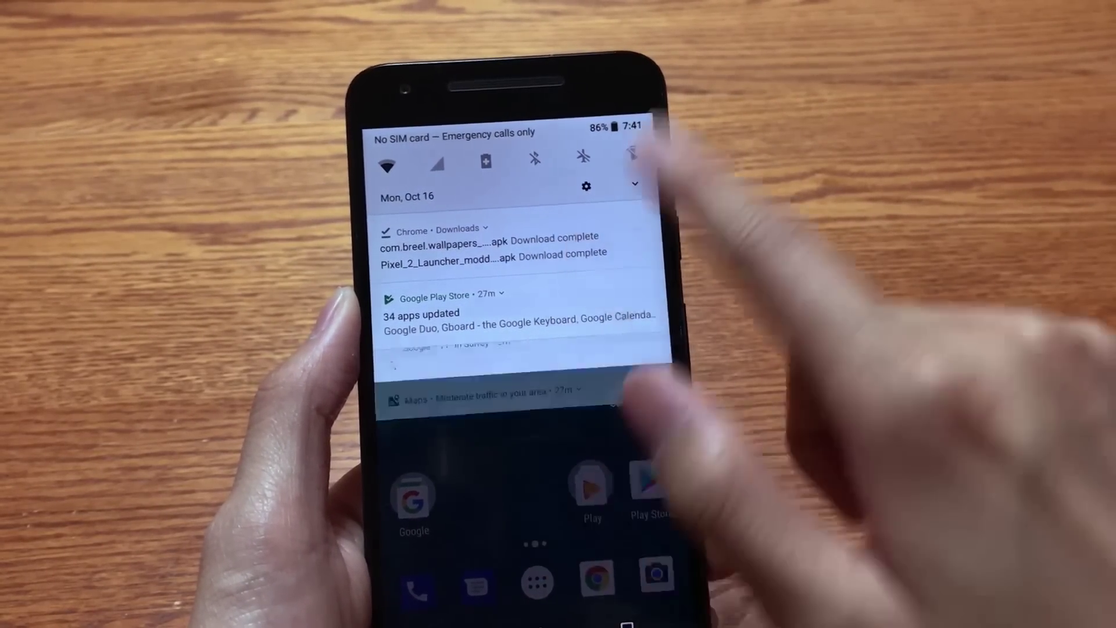
drag(633, 396, 650, 271)
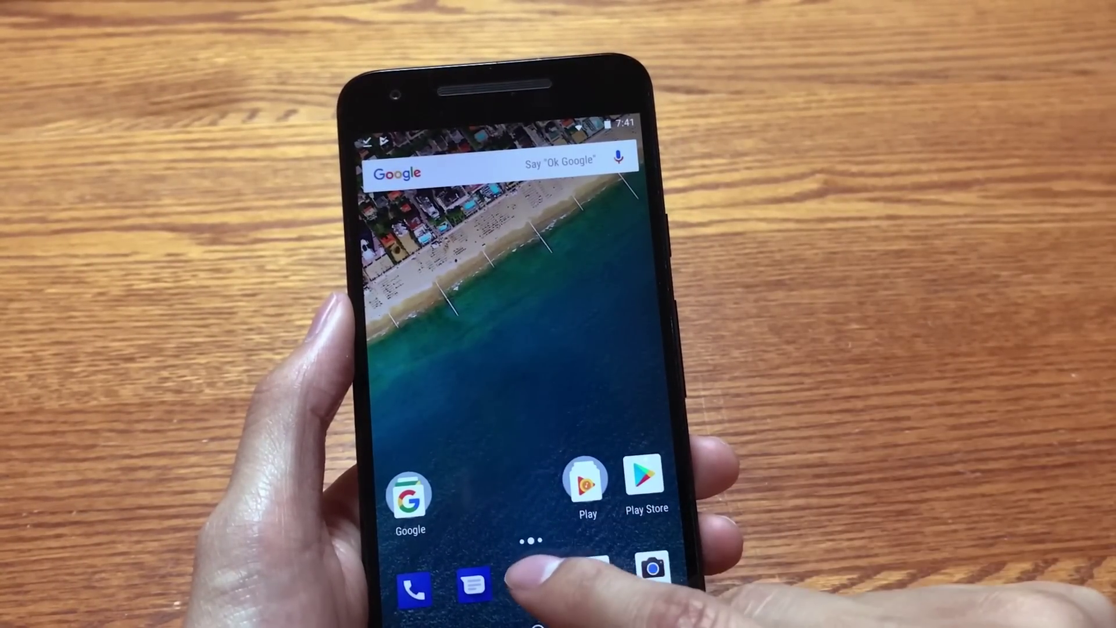
- Search Settings for 'home', choose Pixel Launcher as the Home app, and view its home screen
click(537, 580)
click(414, 223)
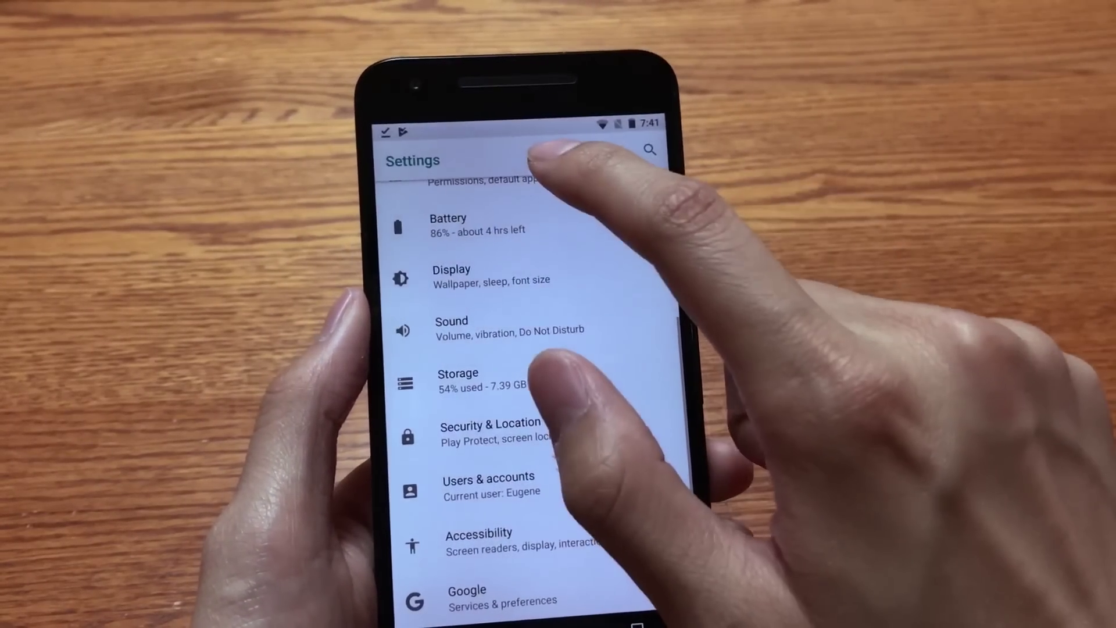
scroll(524, 349, up, 5)
click(651, 148)
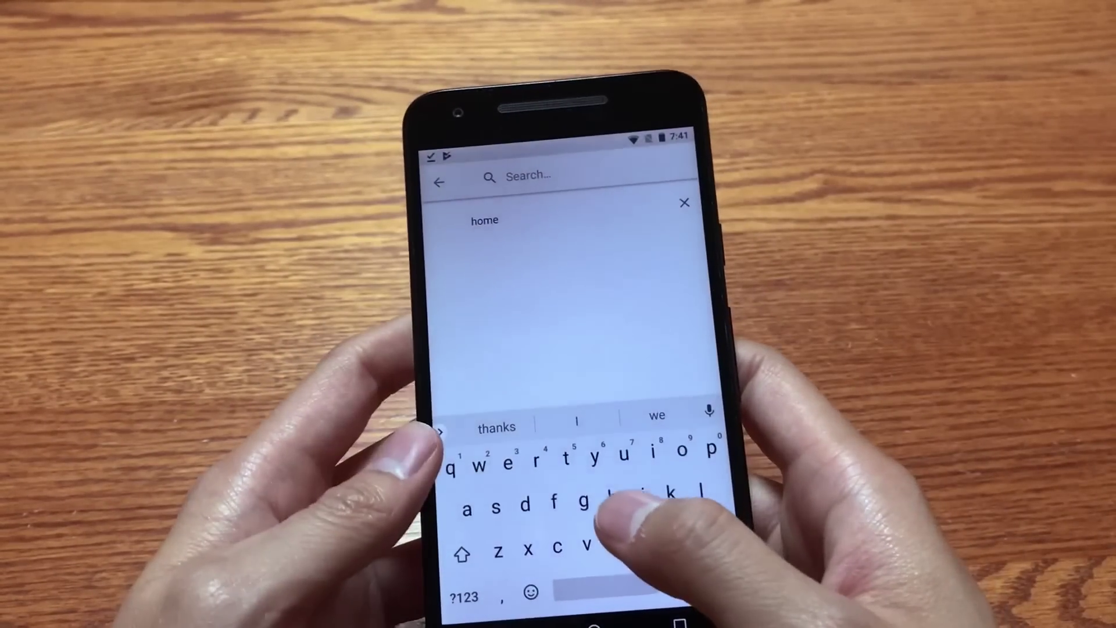
text(home)
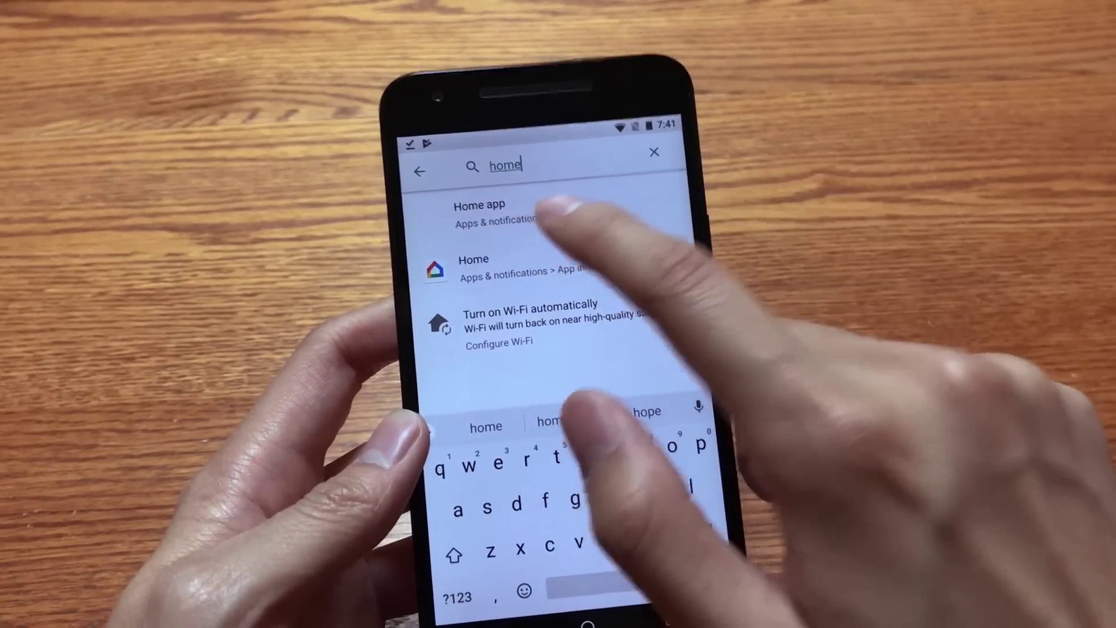
click(474, 206)
click(489, 290)
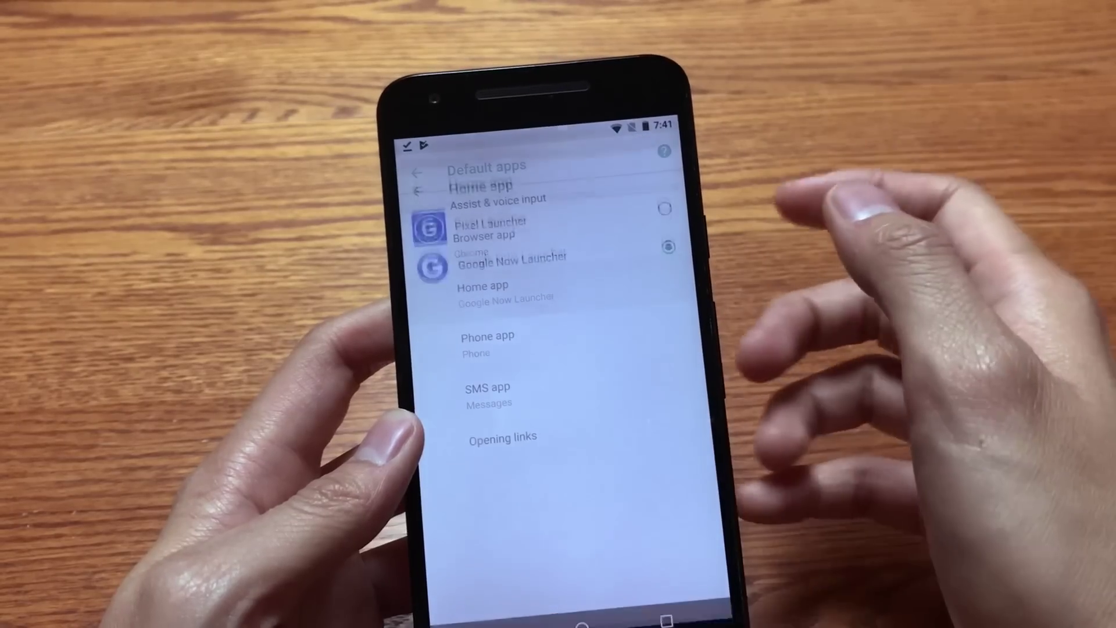
click(567, 207)
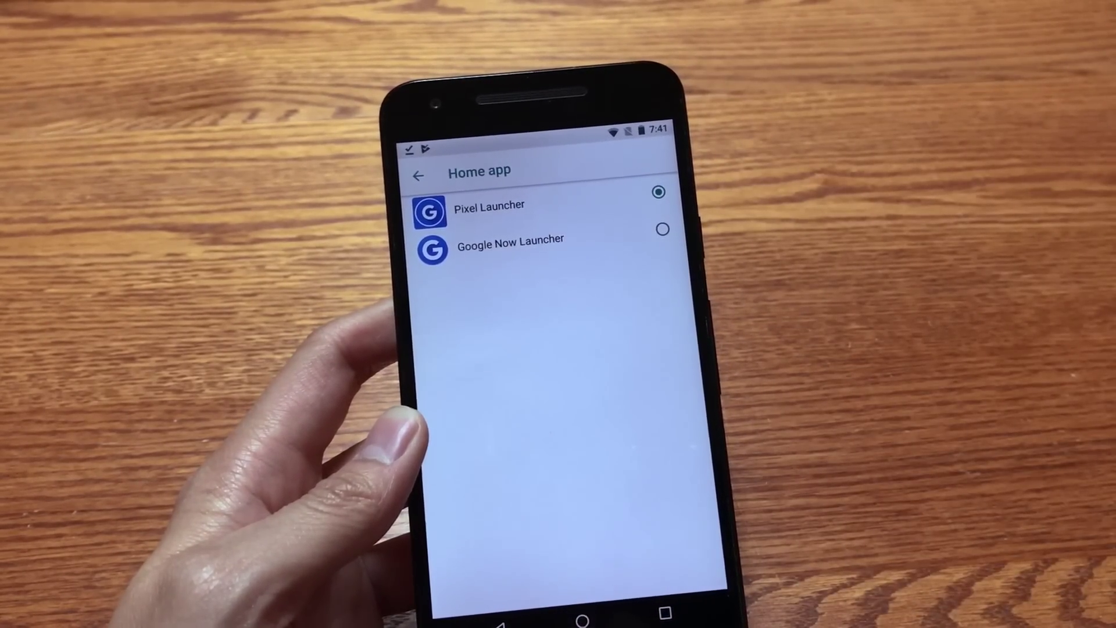
click(581, 619)
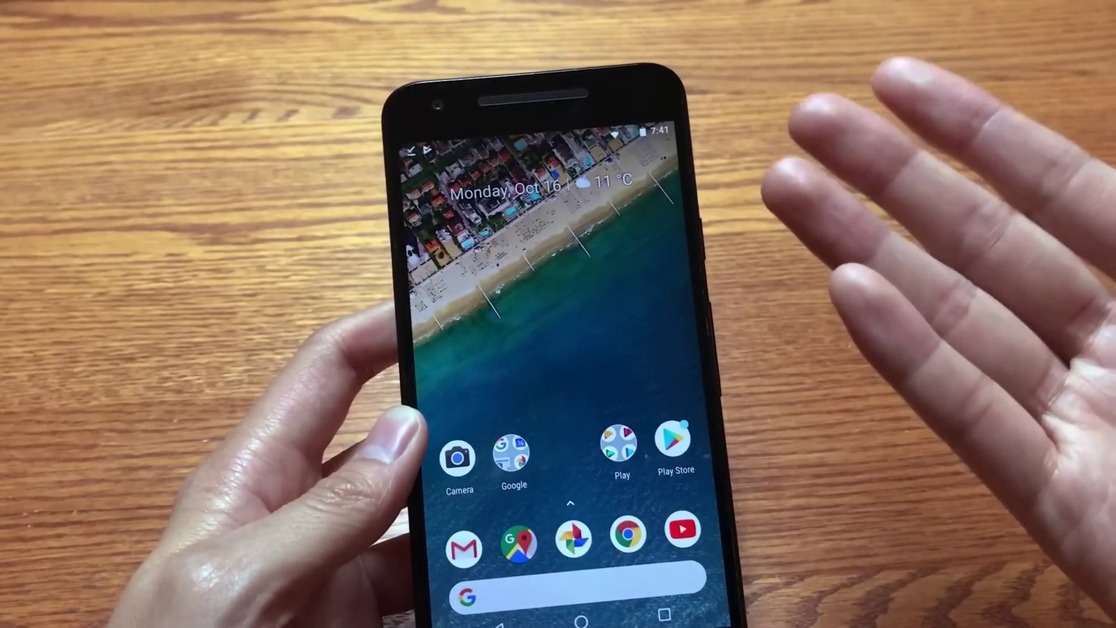
- Swipe across the home pages and open the customisation overview for Home Settings
drag(558, 353, 689, 357)
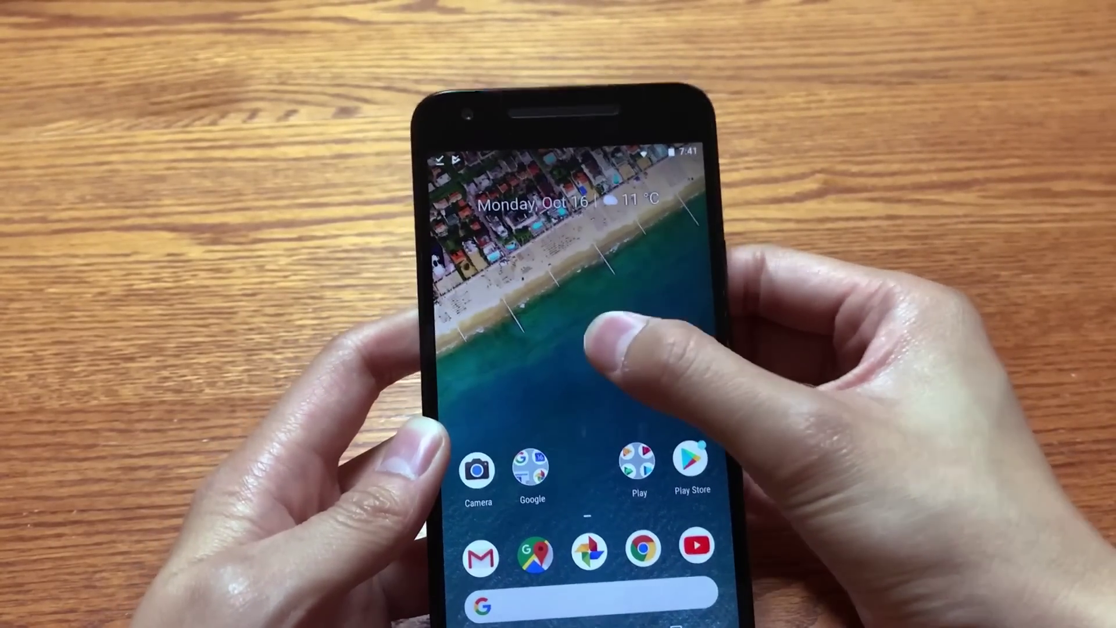
click(621, 323)
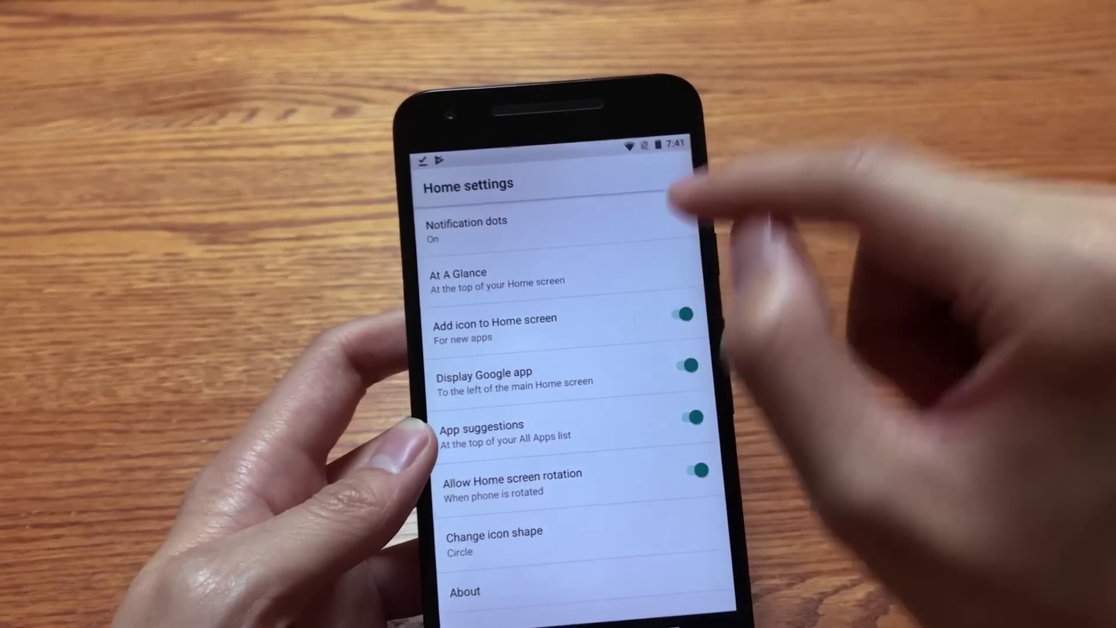
- Review the At A Glance and icon shape options, leaving the shape on Circle
click(623, 266)
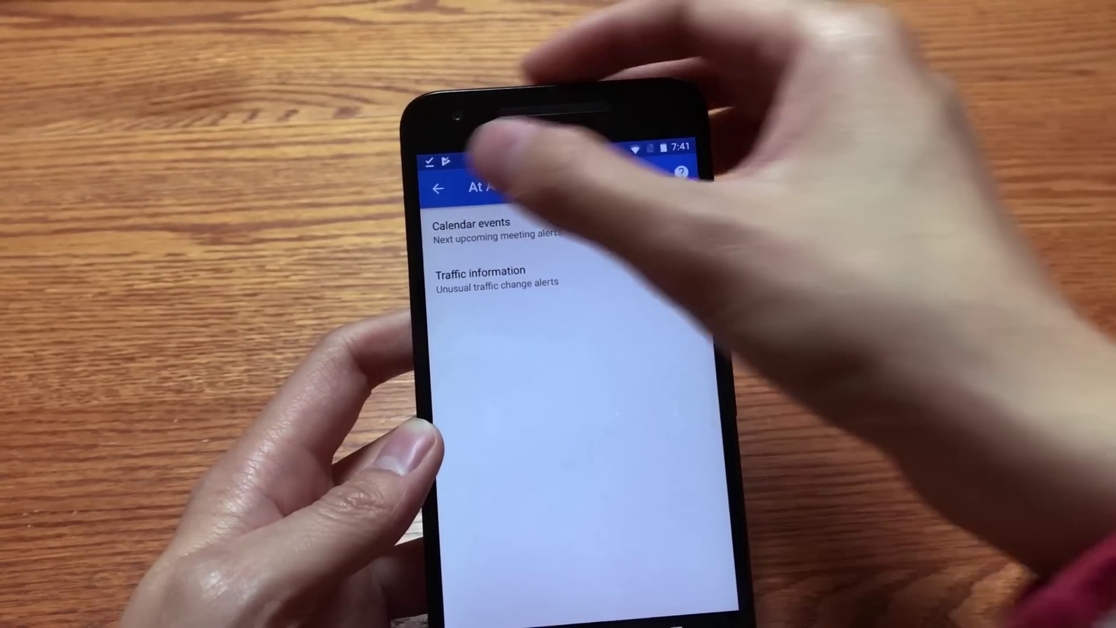
key(Escape)
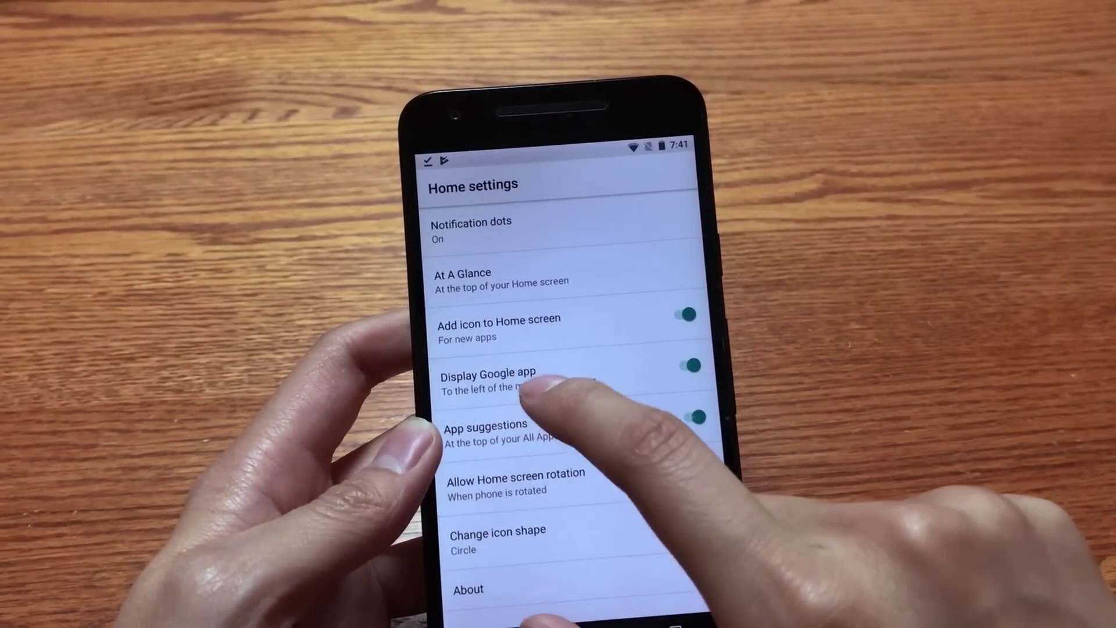
click(693, 365)
click(698, 417)
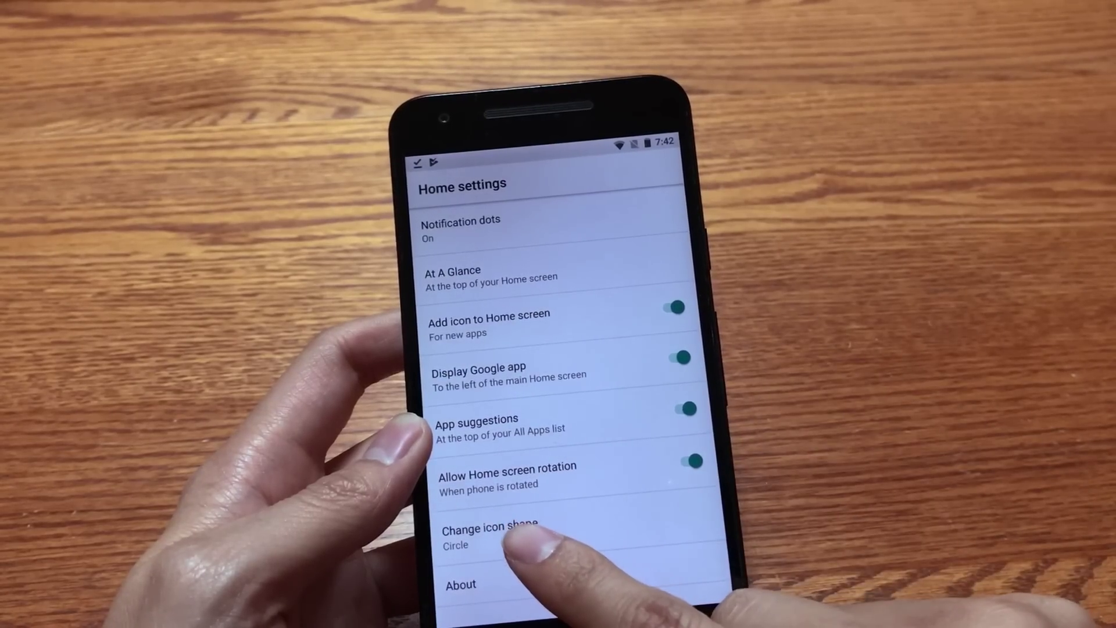
click(523, 533)
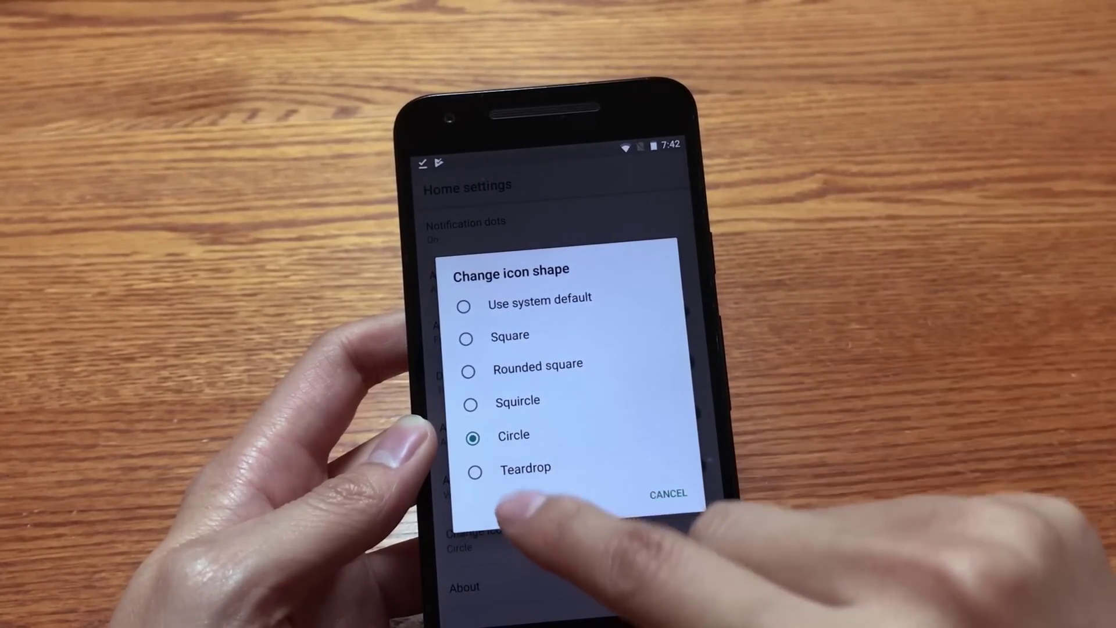
click(650, 489)
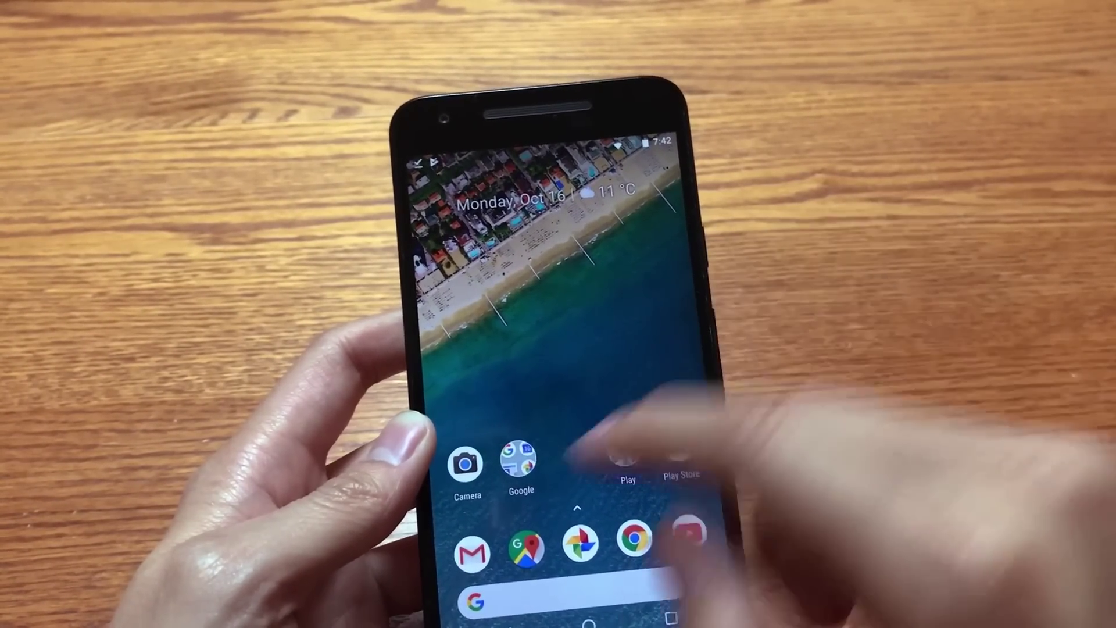
- Look inside the Play and Google folders on the home screen
click(624, 448)
click(671, 292)
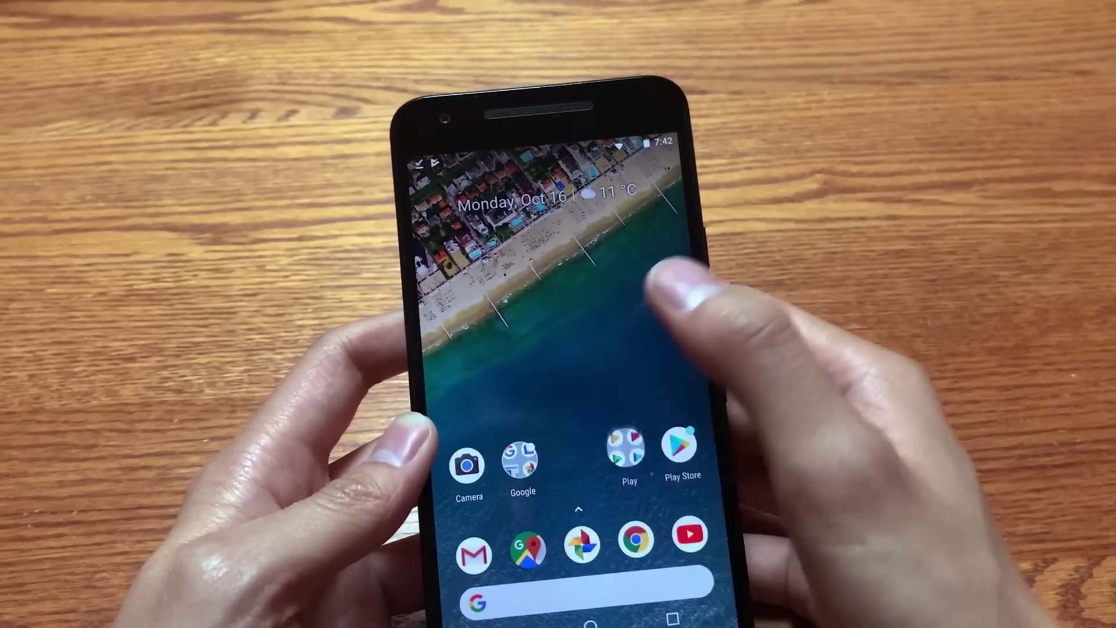
click(654, 288)
- View the Weather widget page, return to the date page, and open the customisation overview
mouse_move(662, 349)
mouse_down()
mouse_move(488, 349)
mouse_move(662, 348)
mouse_up()
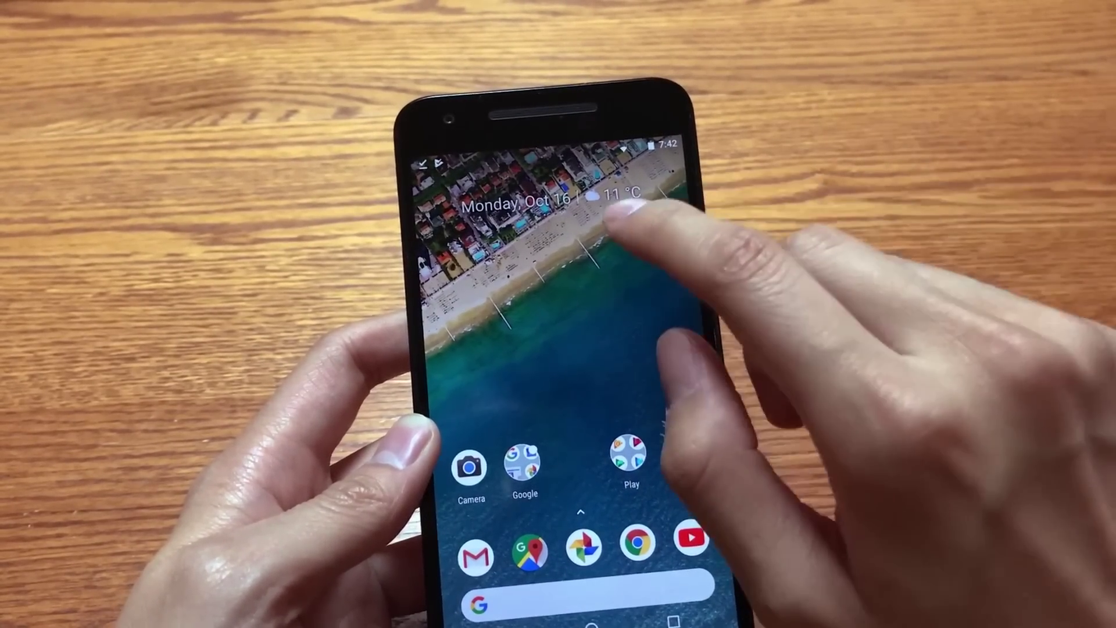
drag(662, 331, 523, 314)
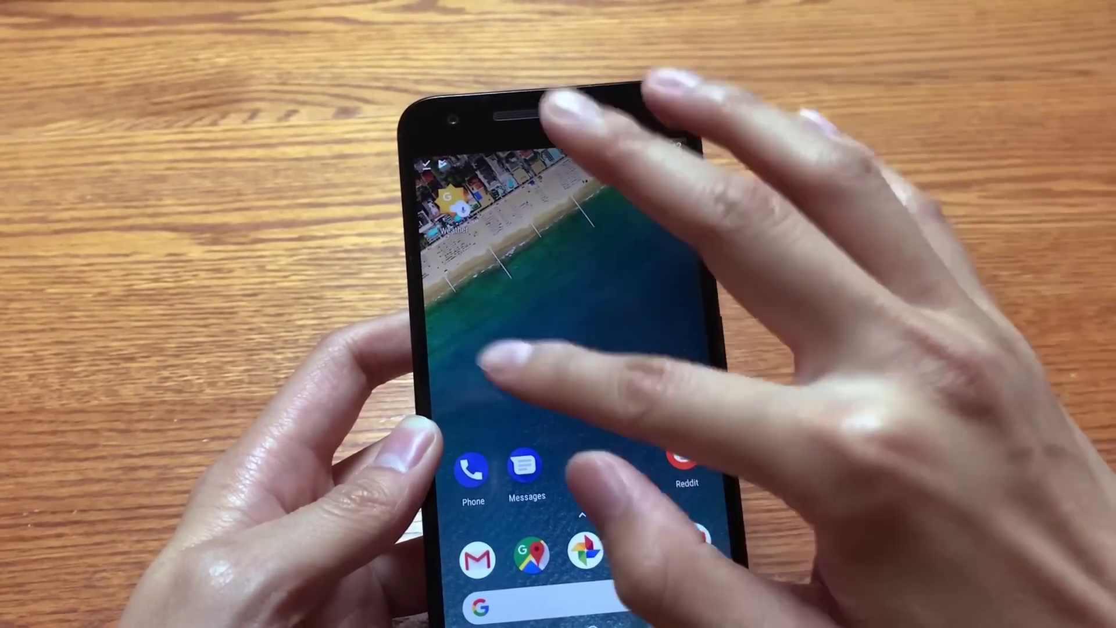
drag(497, 358, 680, 349)
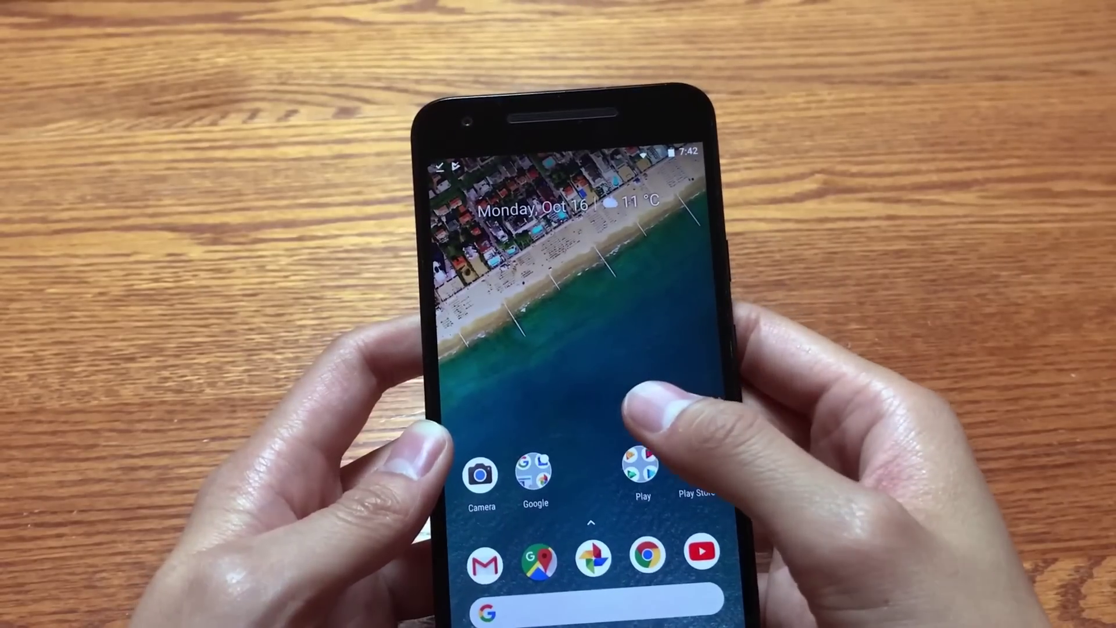
click(610, 396)
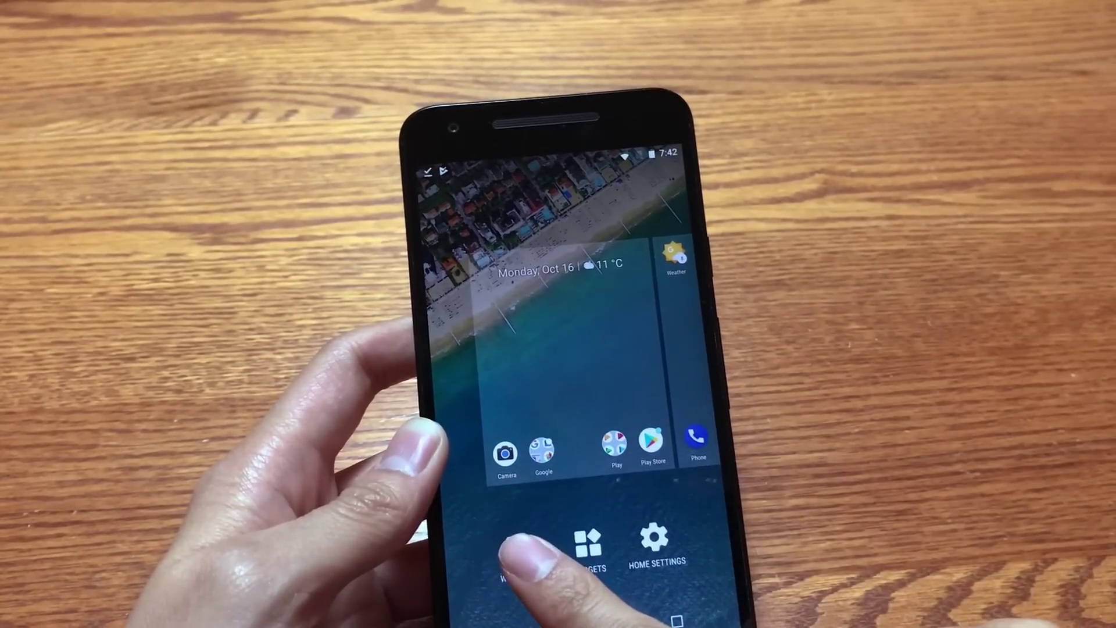
- Briefly check the wallpaper picker, then install the wallpapers APK from Downloads
click(524, 558)
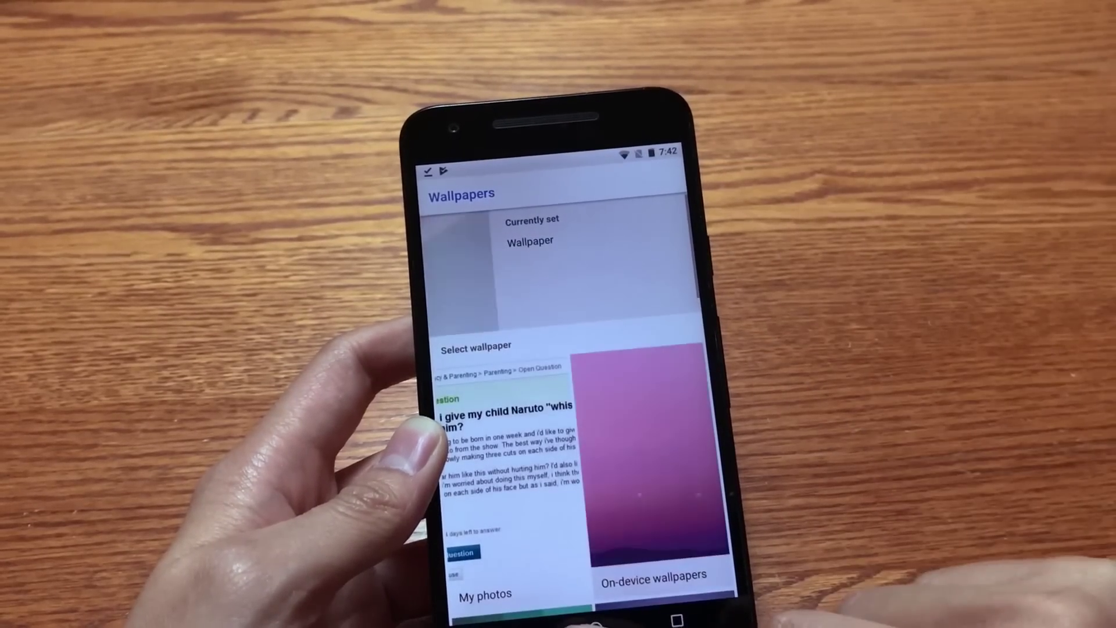
click(596, 621)
drag(557, 158, 558, 393)
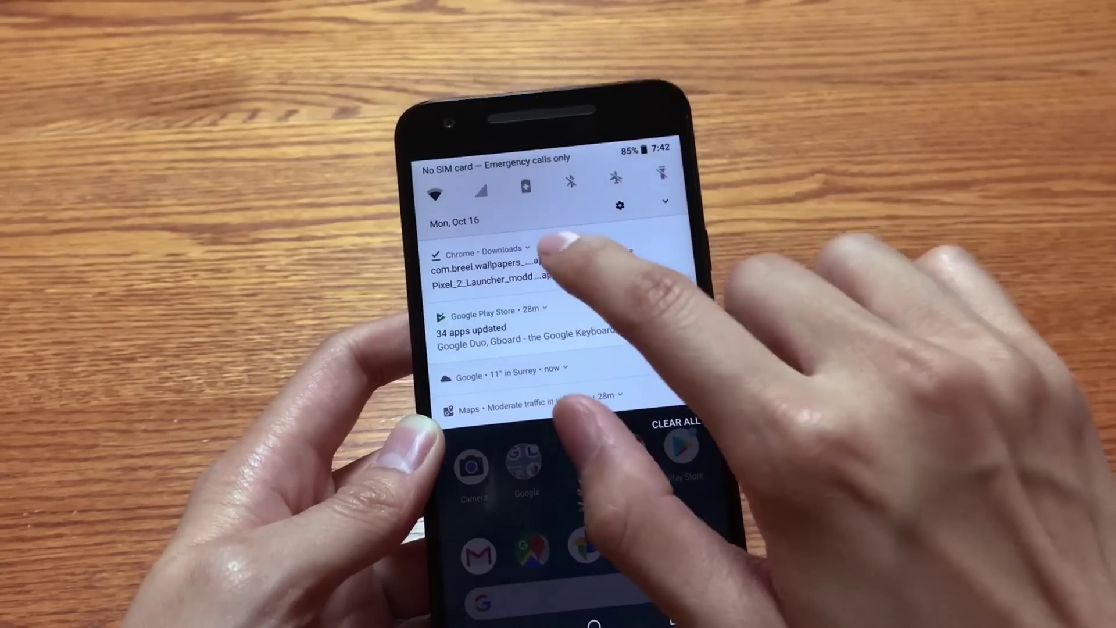
click(558, 248)
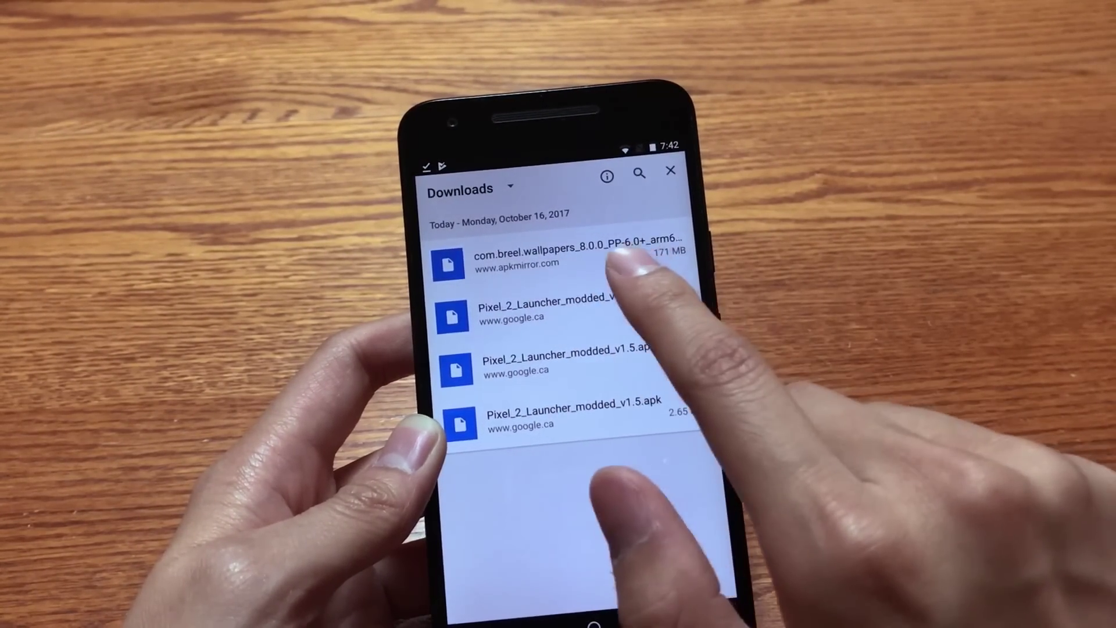
click(610, 254)
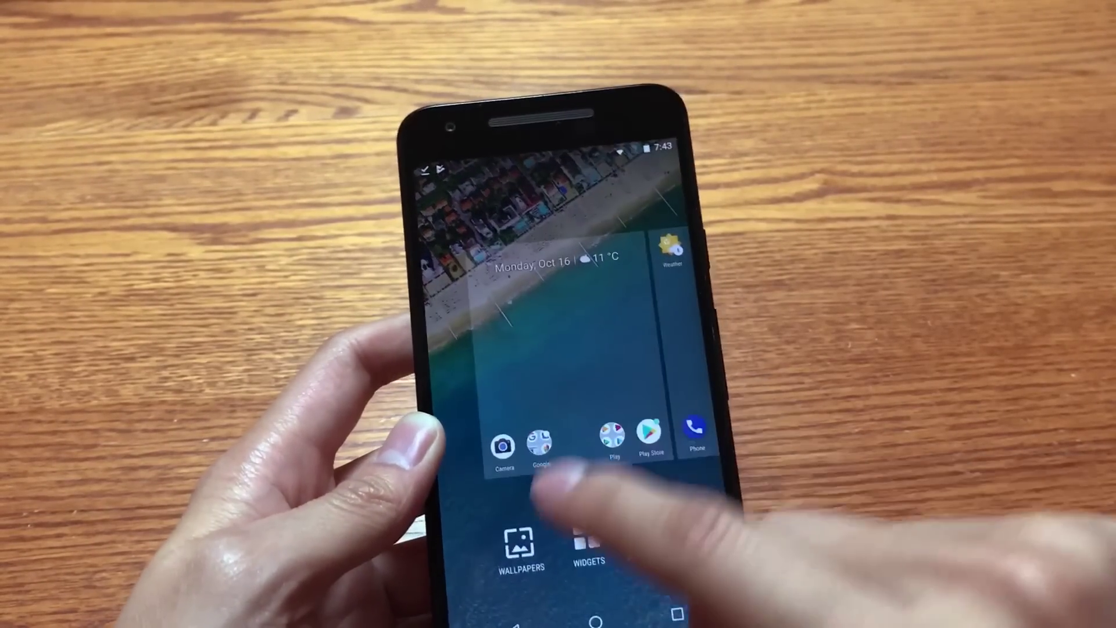
- Apply the Calming coastline, Lagos live wallpaper from the Live wallpapers collection
click(521, 550)
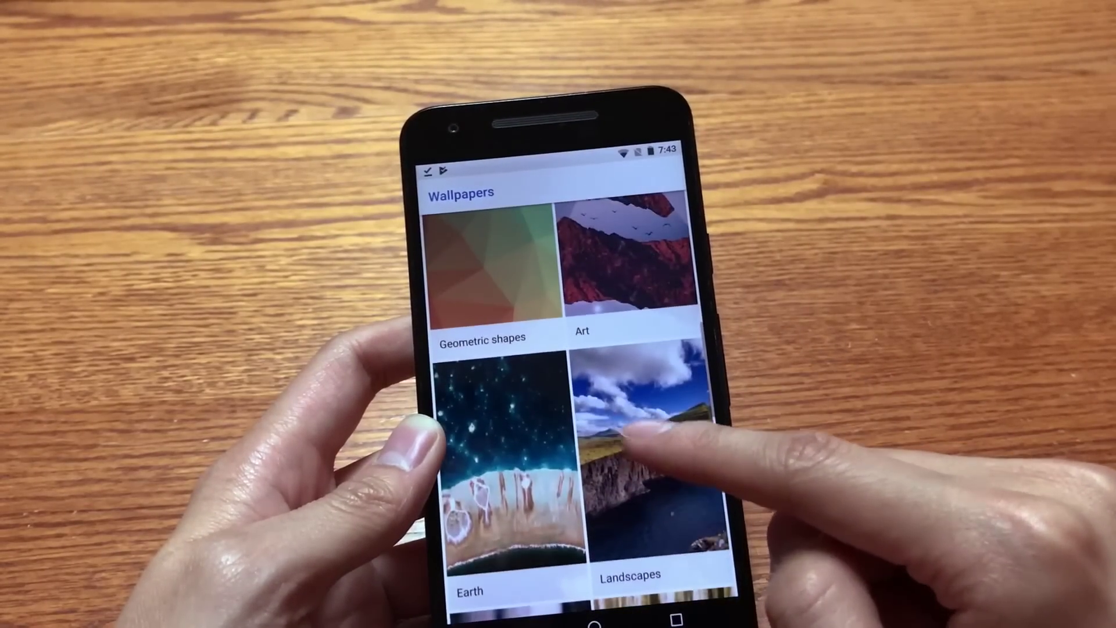
scroll(641, 380, down, 5)
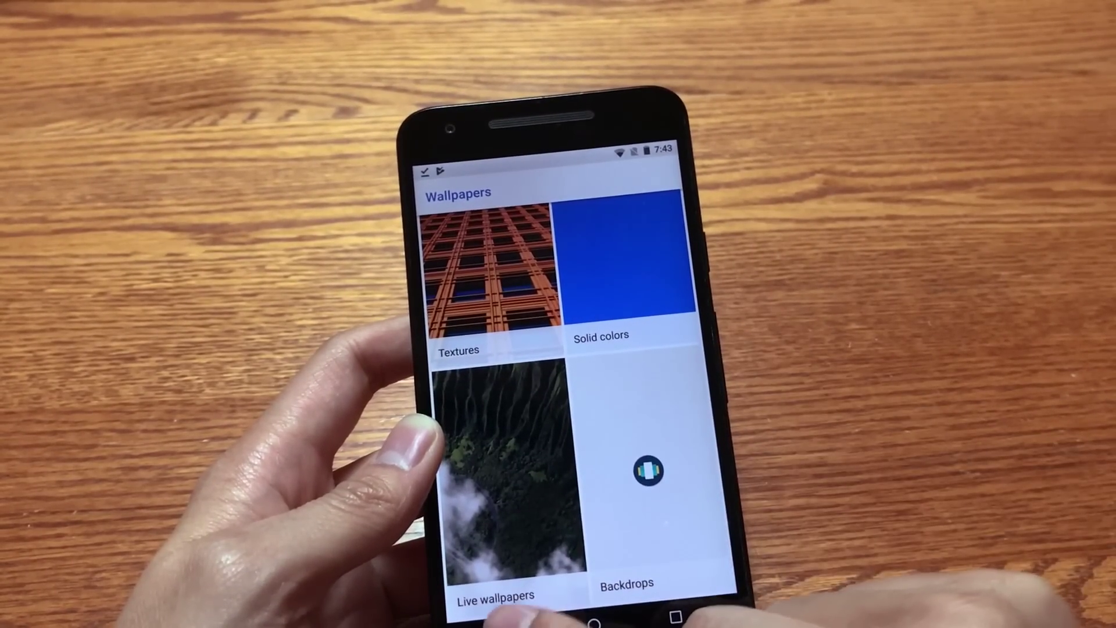
click(511, 475)
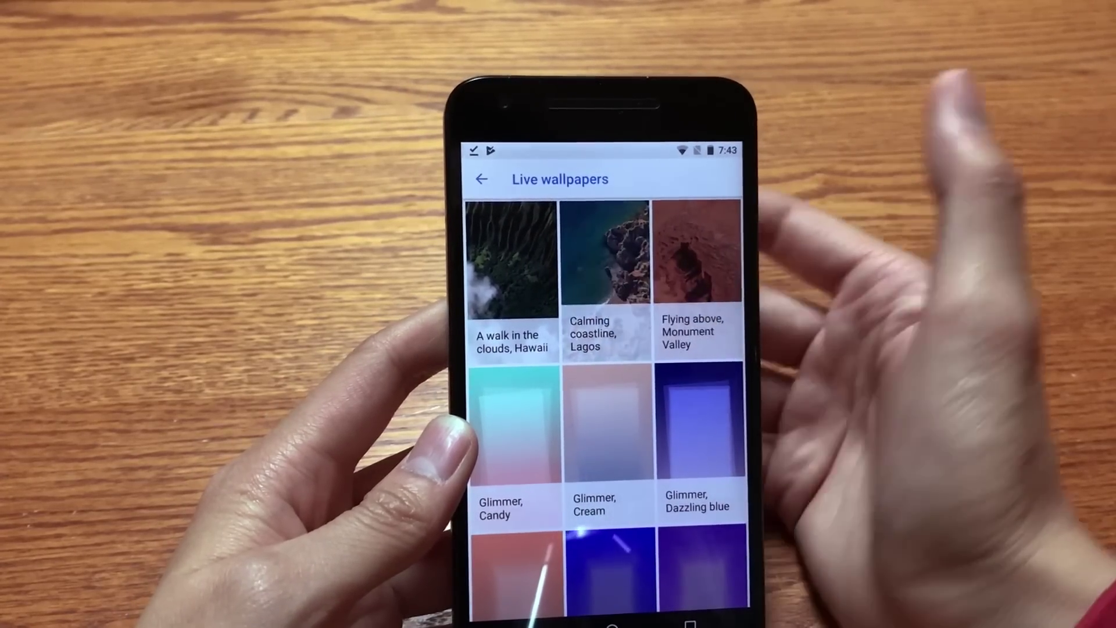
click(605, 270)
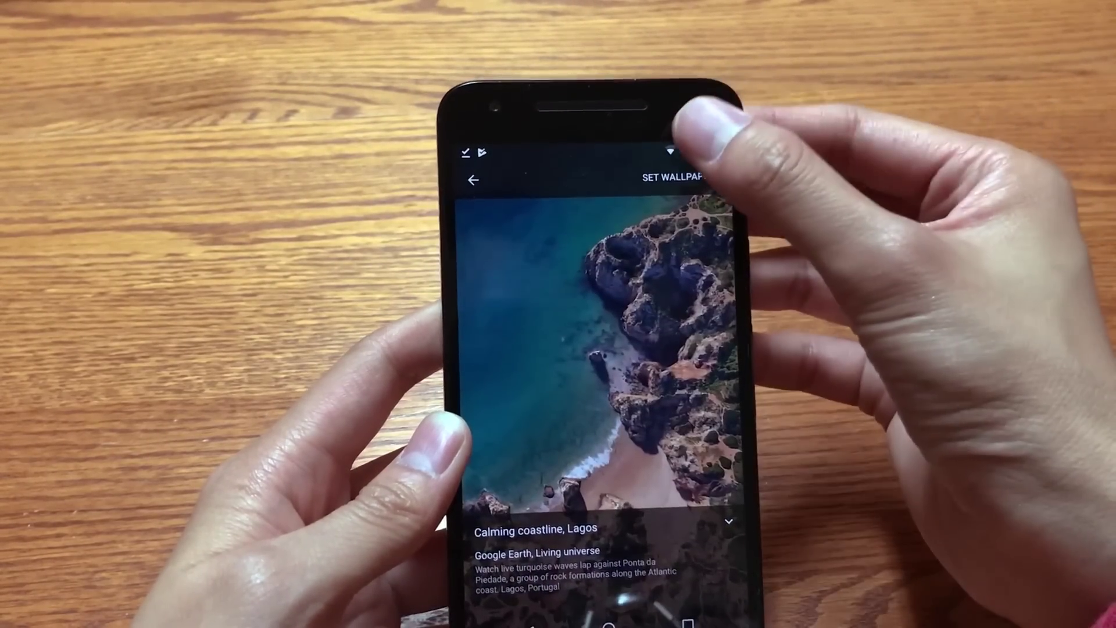
click(679, 178)
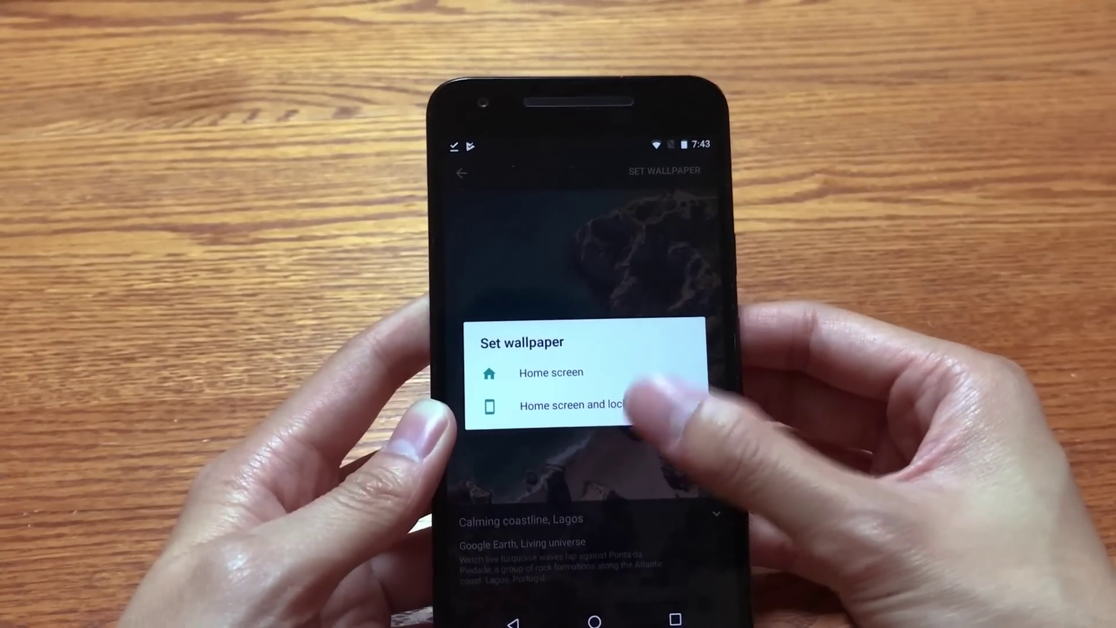
click(576, 405)
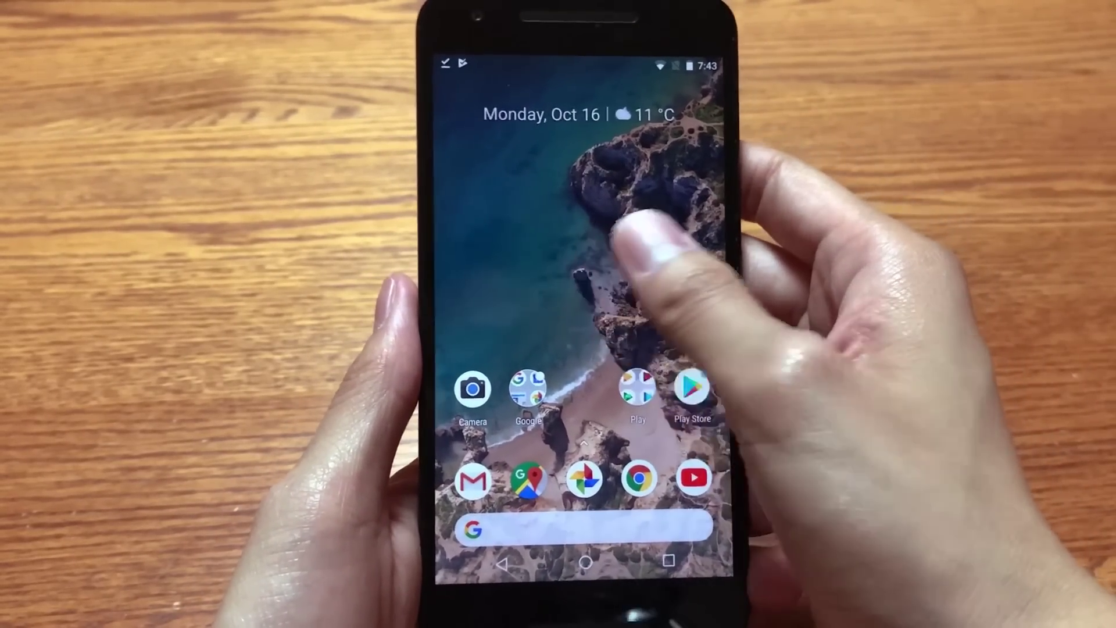
drag(650, 240, 733, 227)
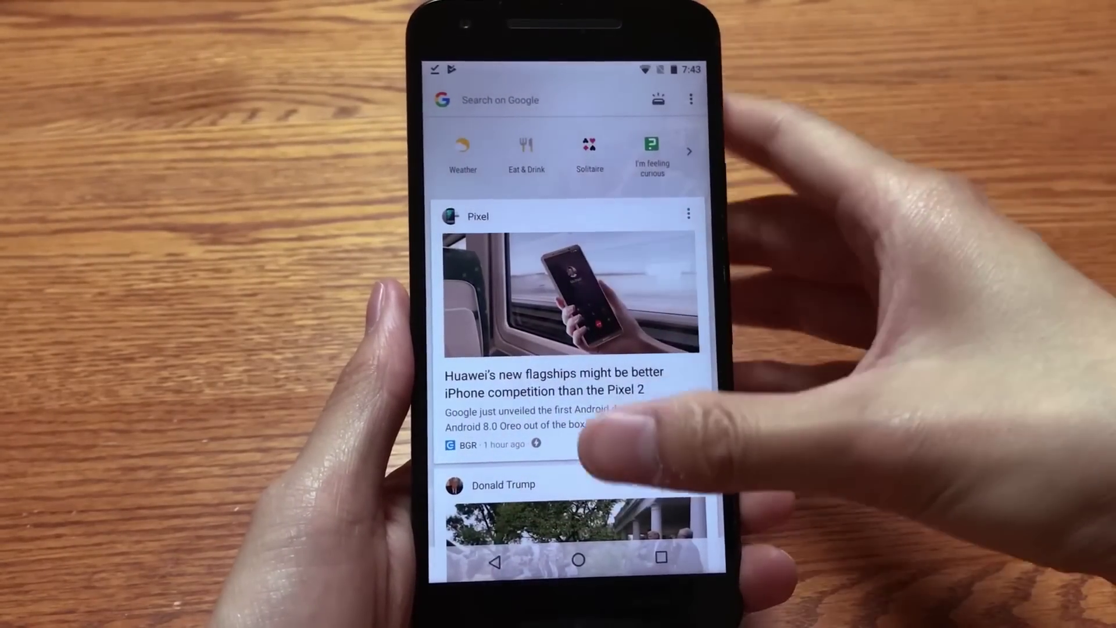
mouse_move(610, 436)
mouse_down()
mouse_move(680, 191)
mouse_move(671, 419)
mouse_up()
drag(680, 261, 488, 261)
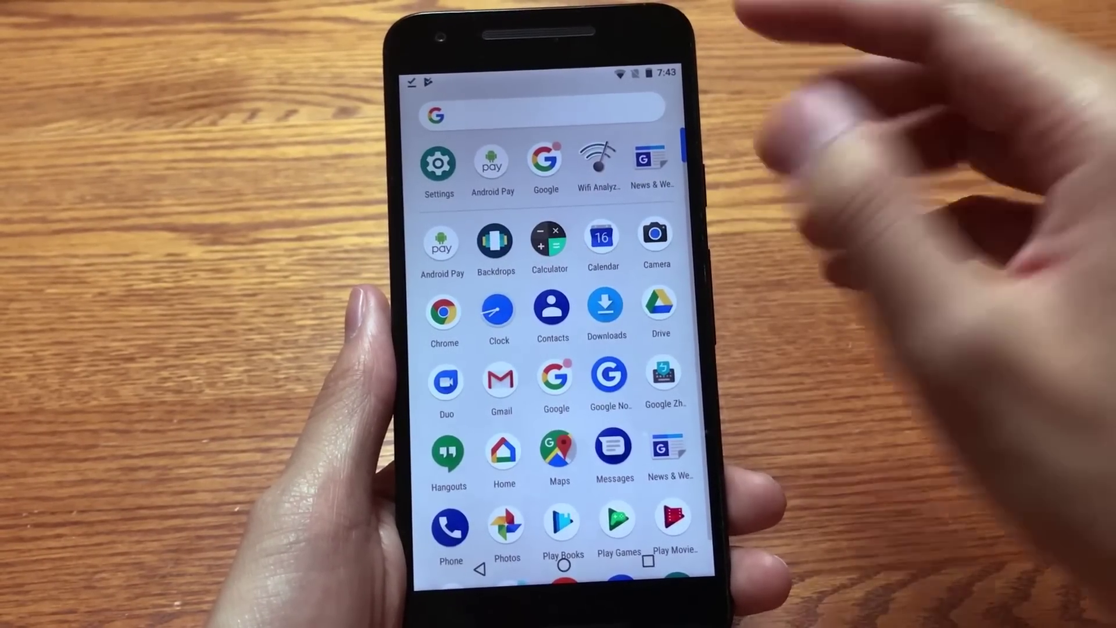
drag(558, 218, 558, 392)
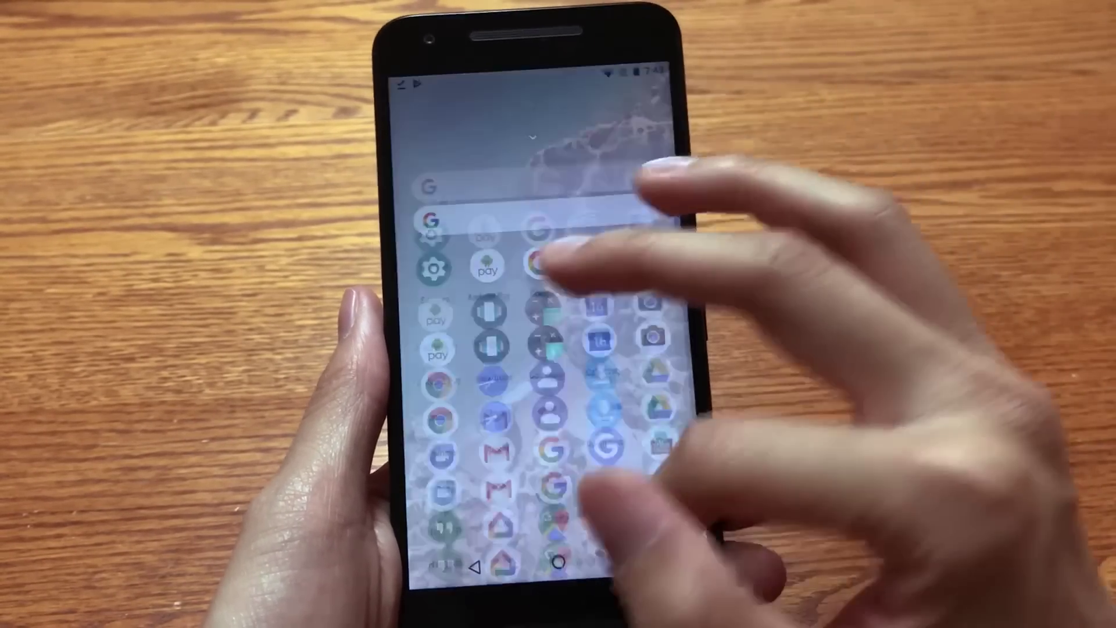